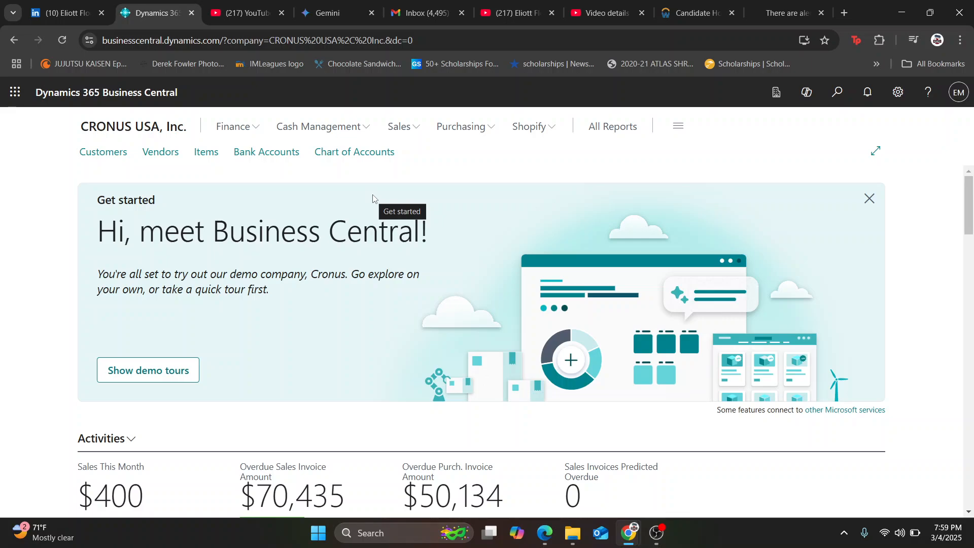
Search for "workflow templates" and open the Workflow Templates list.
left_click(844, 101)
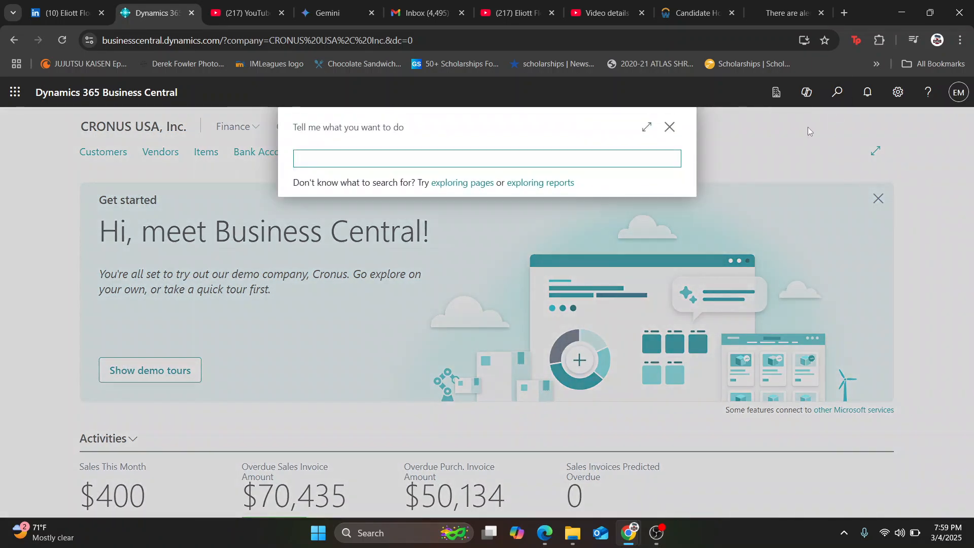
type("workflow temp")
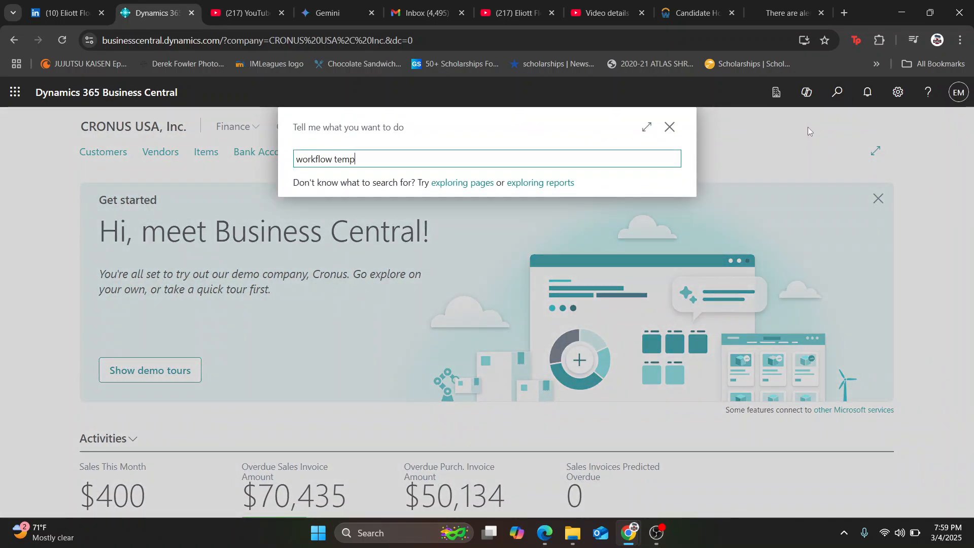
type("lates")
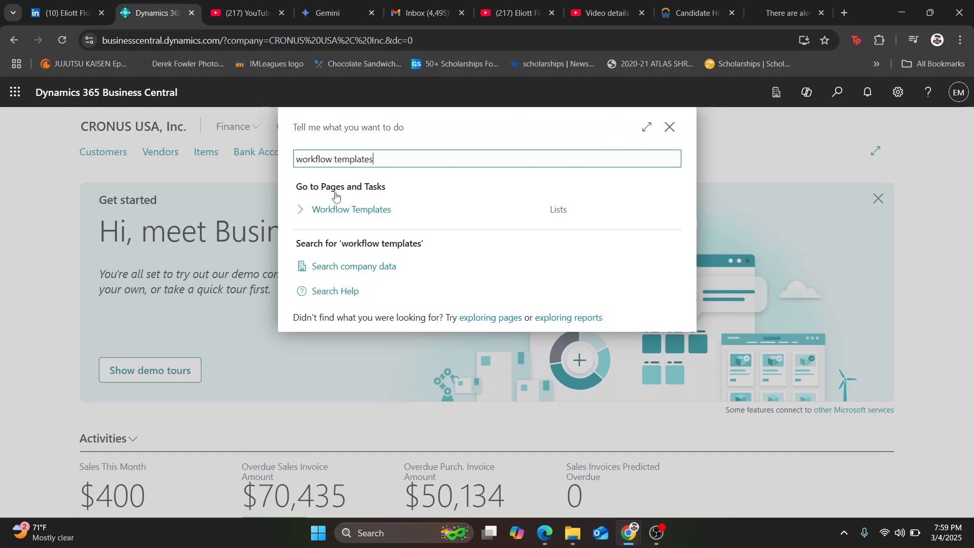
left_click(363, 219)
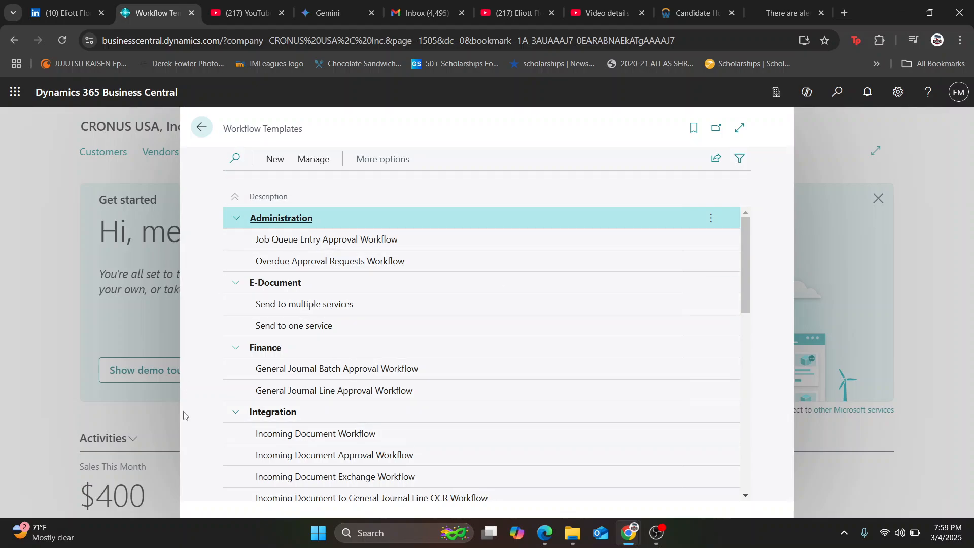
Look through the available workflow templates by category, from Administration down to Sales Documents.
scroll(304, 256, "down", 3)
scroll(311, 267, "up", 3)
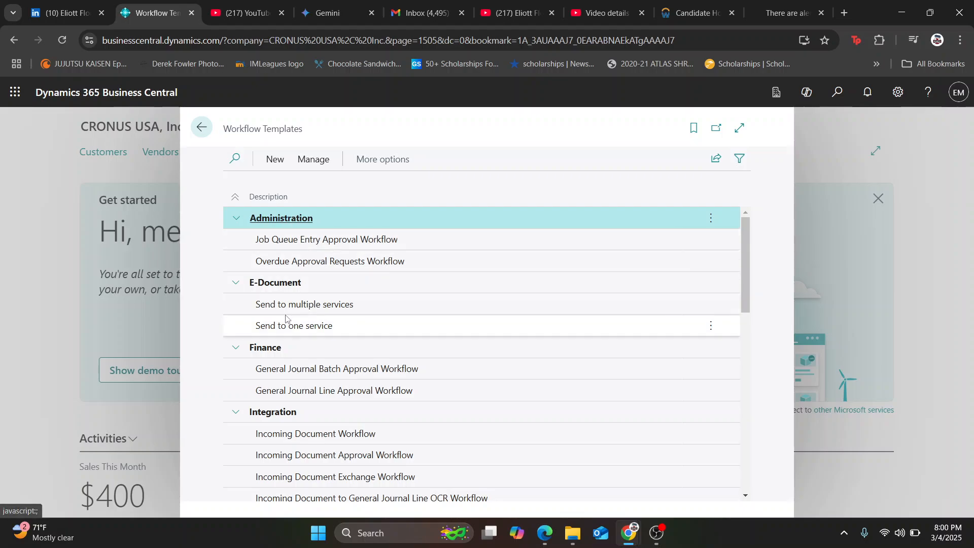
scroll(289, 291, "down", 3)
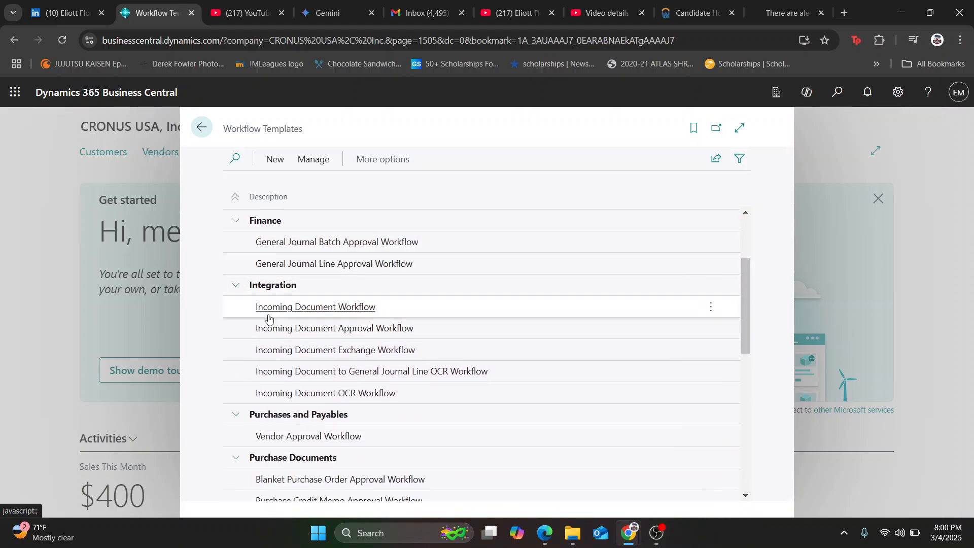
scroll(284, 304, "down", 3)
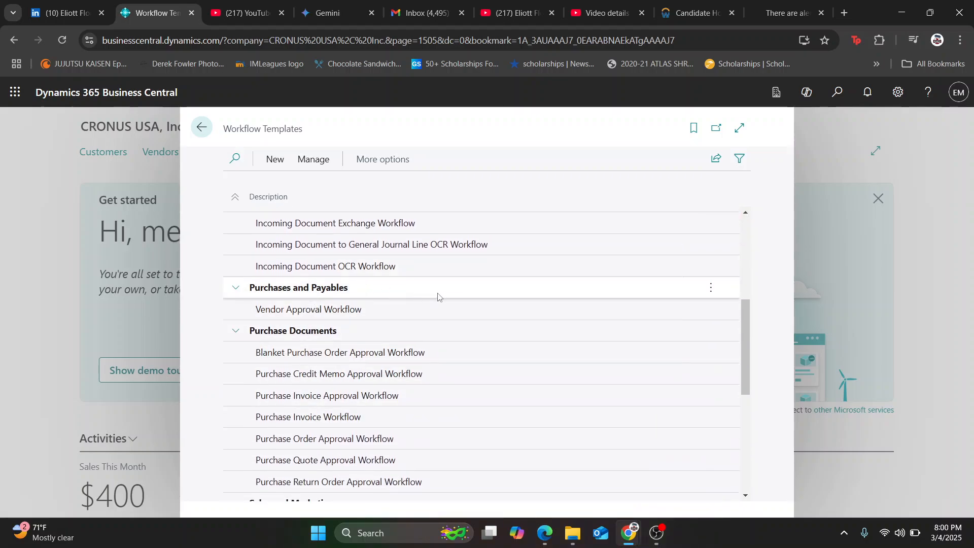
scroll(393, 295, "down", 5)
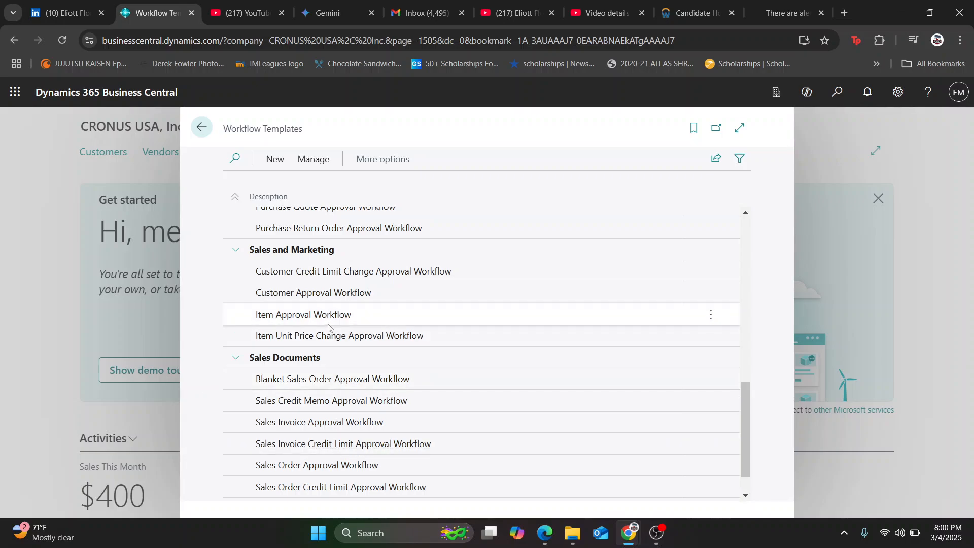
scroll(303, 358, "up", 10)
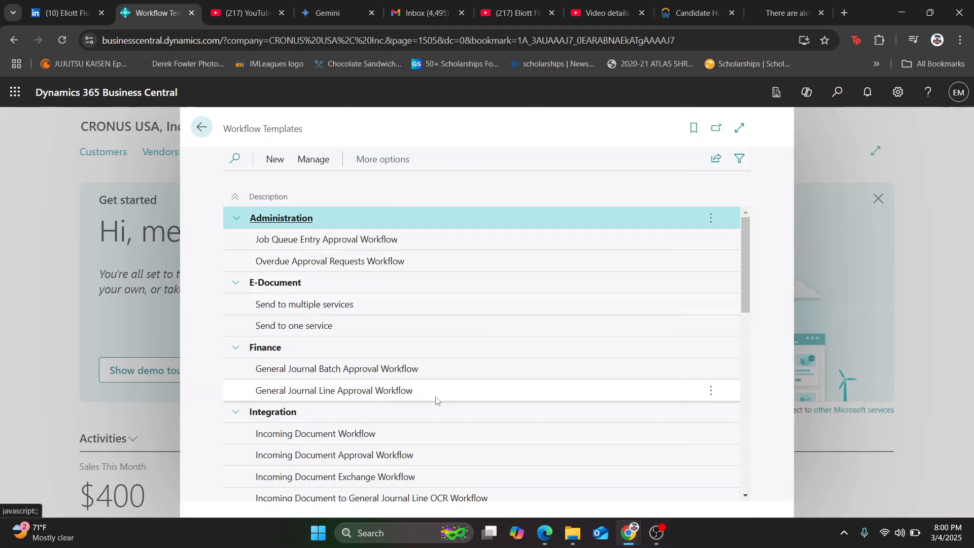
Inspect the Overdue Approval Requests Workflow template and return to the list to review the purchase and sales templates.
left_click(299, 261)
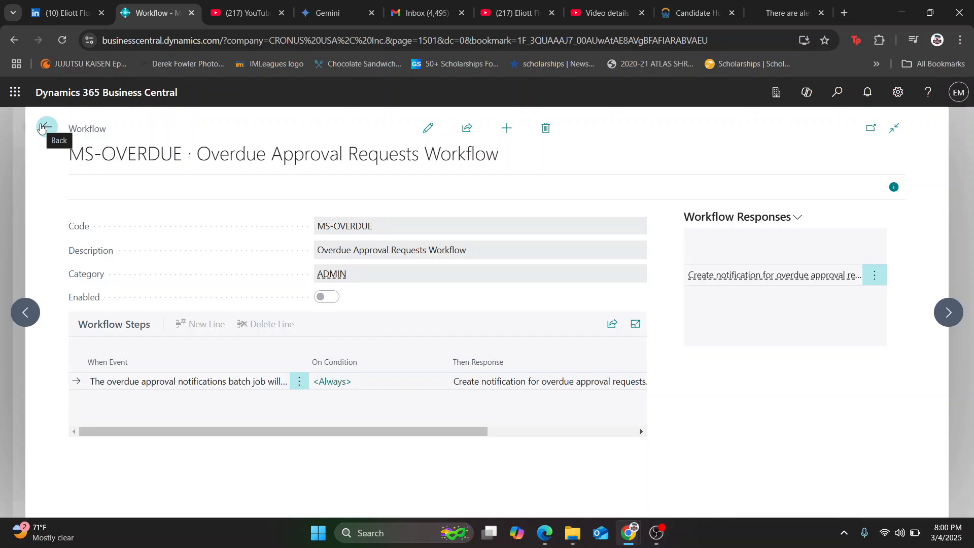
left_click(43, 126)
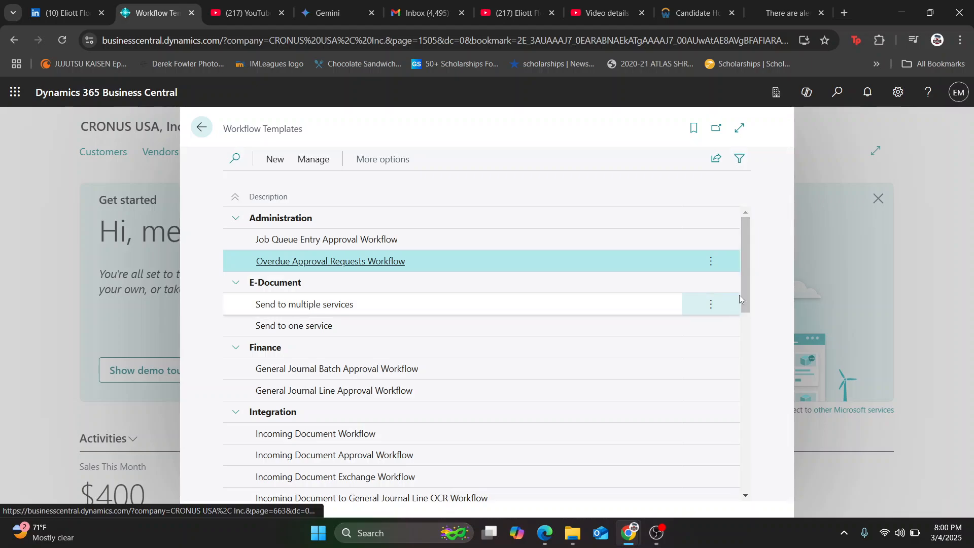
left_click_drag(745, 285, 751, 361)
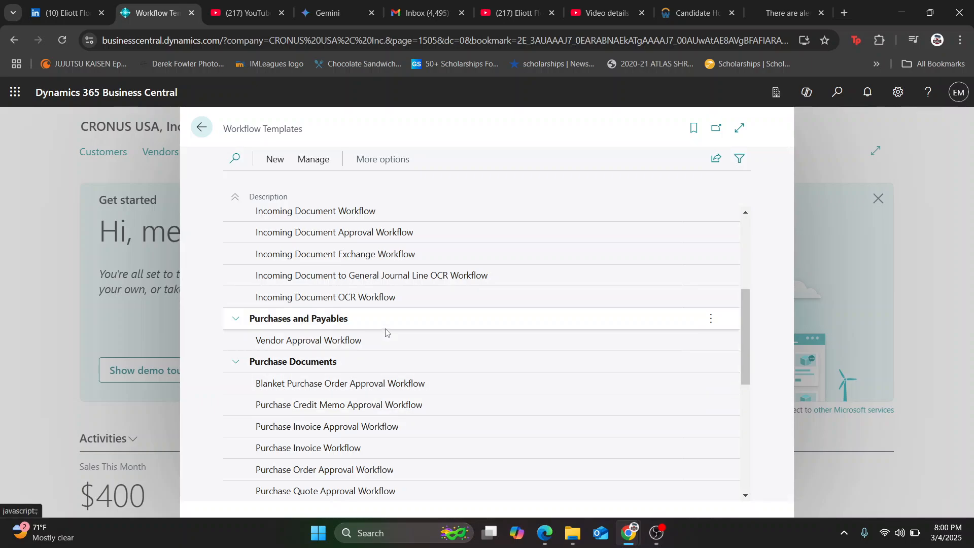
scroll(410, 364, "down", 3)
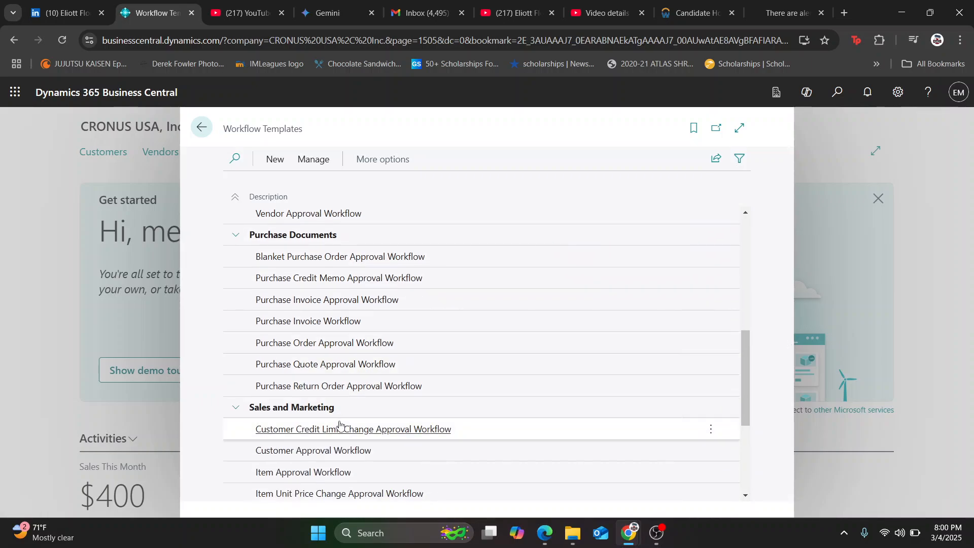
scroll(336, 354, "down", 2)
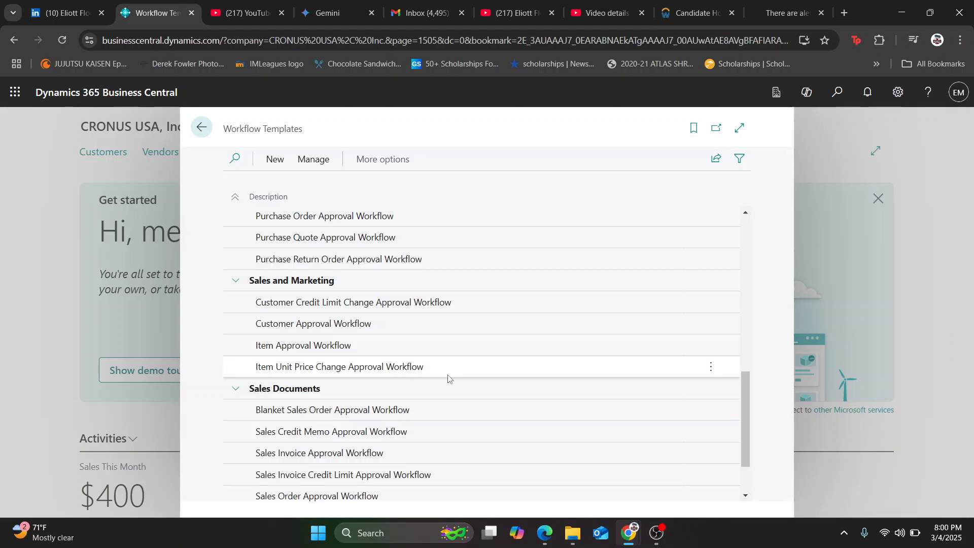
scroll(457, 371, "up", 3)
scroll(454, 373, "up", 2)
scroll(398, 374, "down", 3)
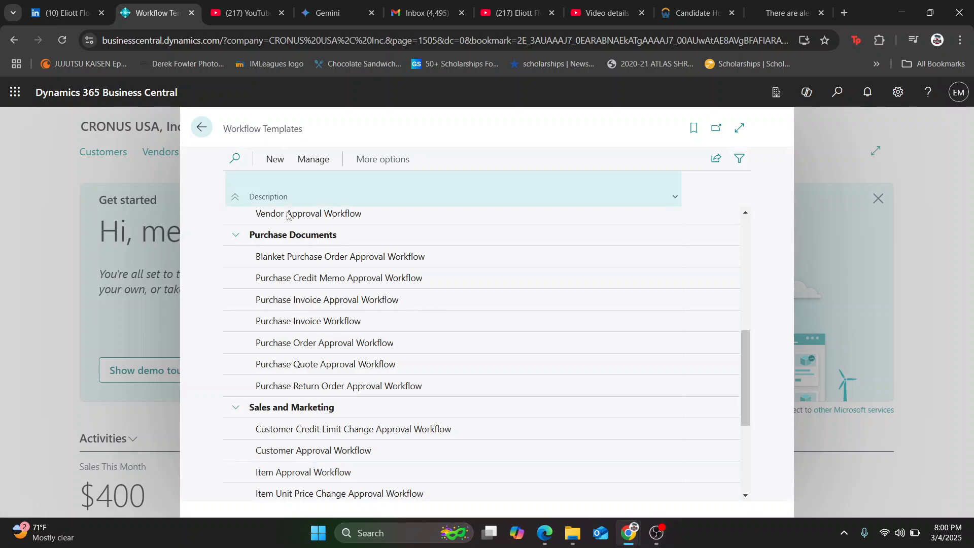
Search for "workflows", go to the Workflows list and open the Purchase Invoice Workflow.
left_click(838, 92)
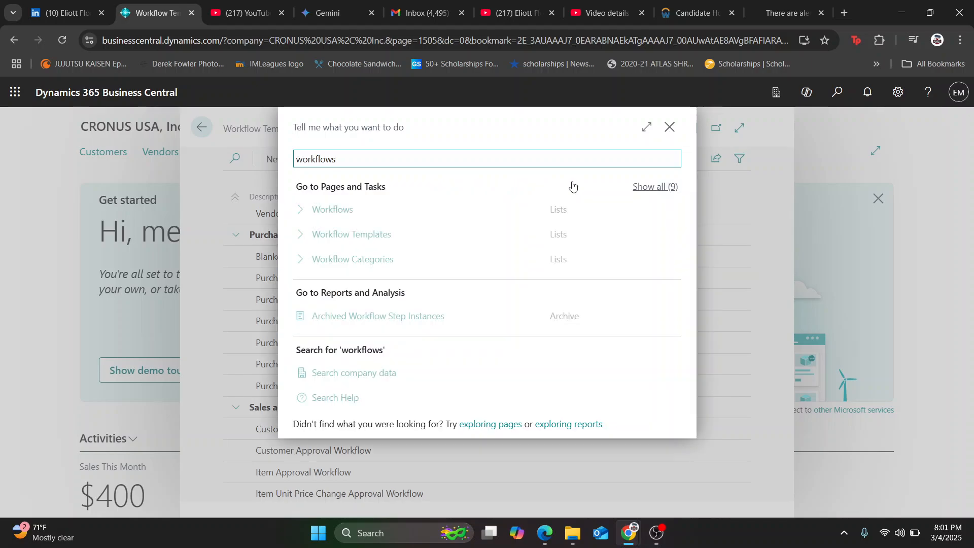
left_click(370, 210)
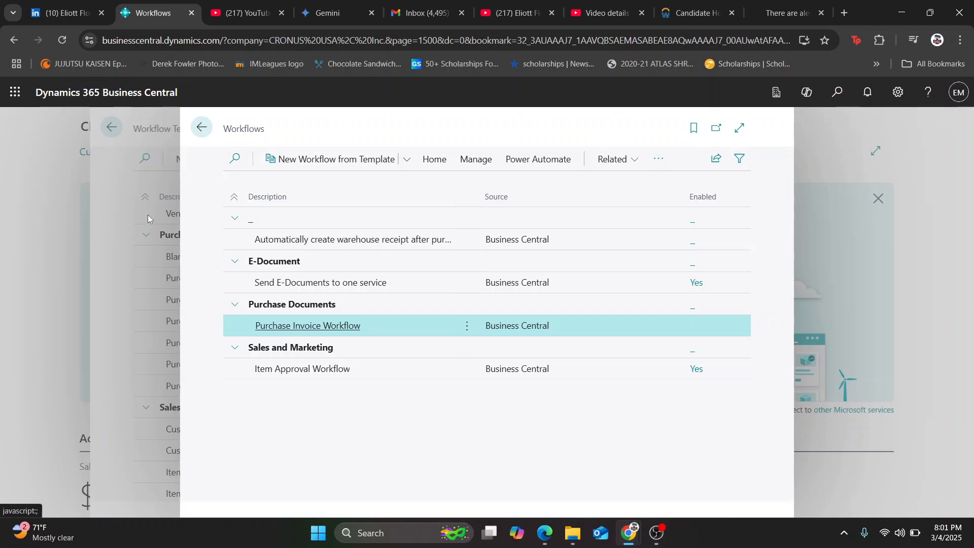
left_click(321, 332)
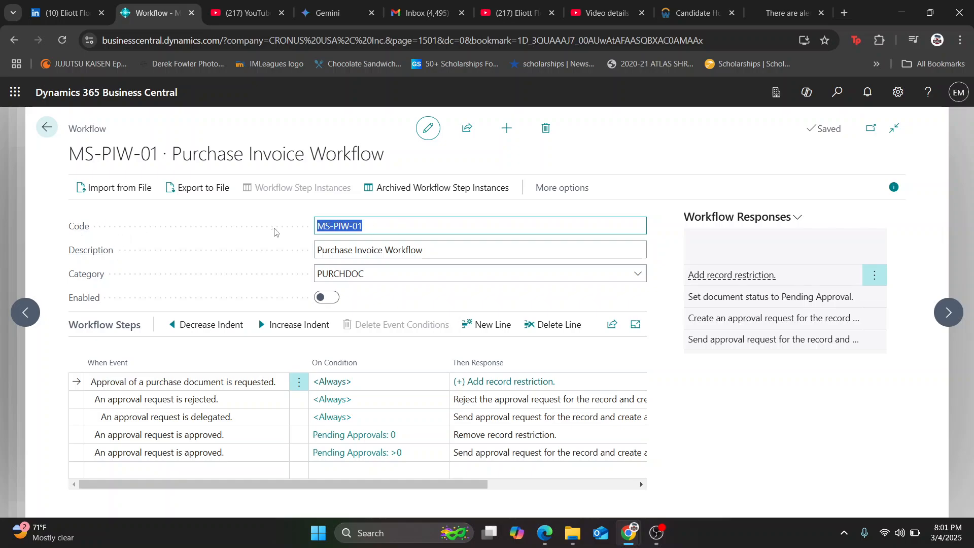
left_click(372, 225)
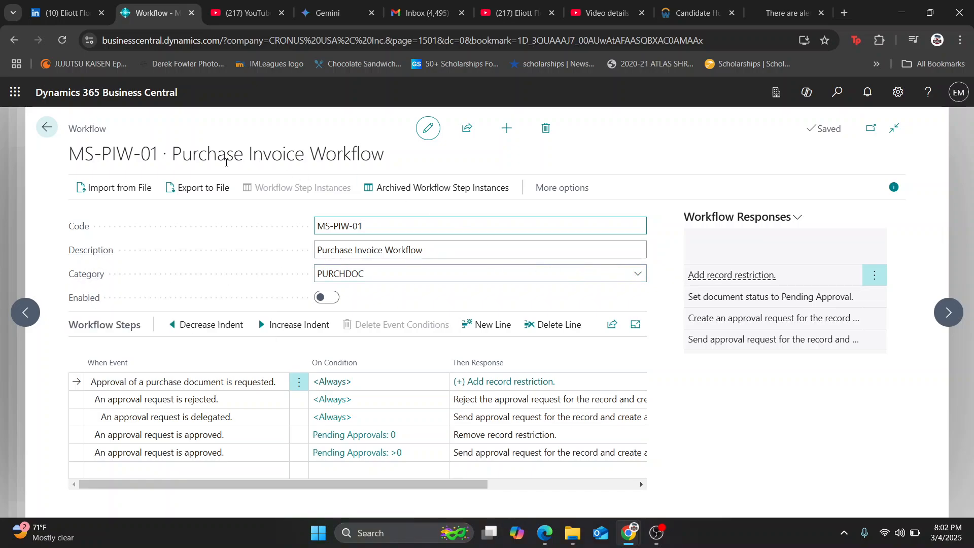
Review the category codes available for the Purchase Invoice Workflow without choosing a different one.
left_click(637, 274)
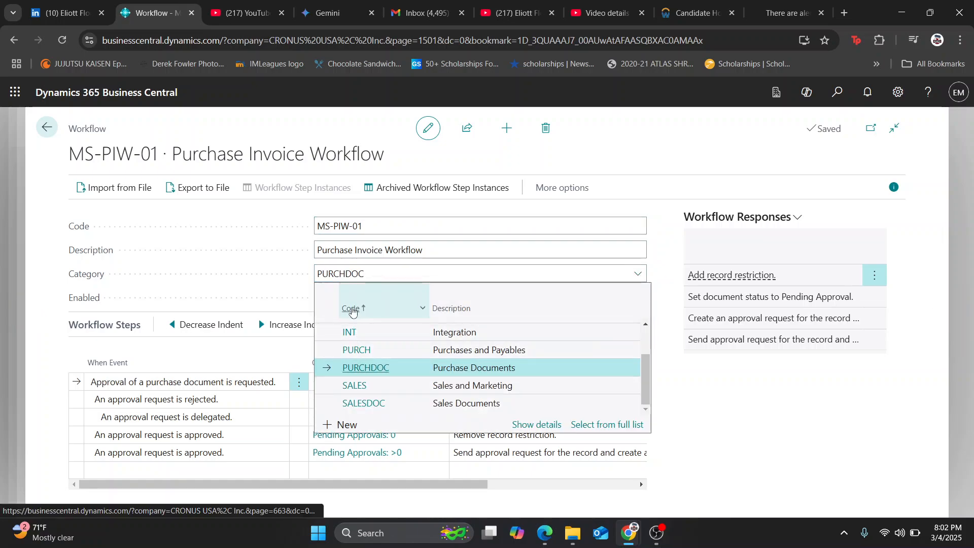
scroll(408, 396, "up", 2)
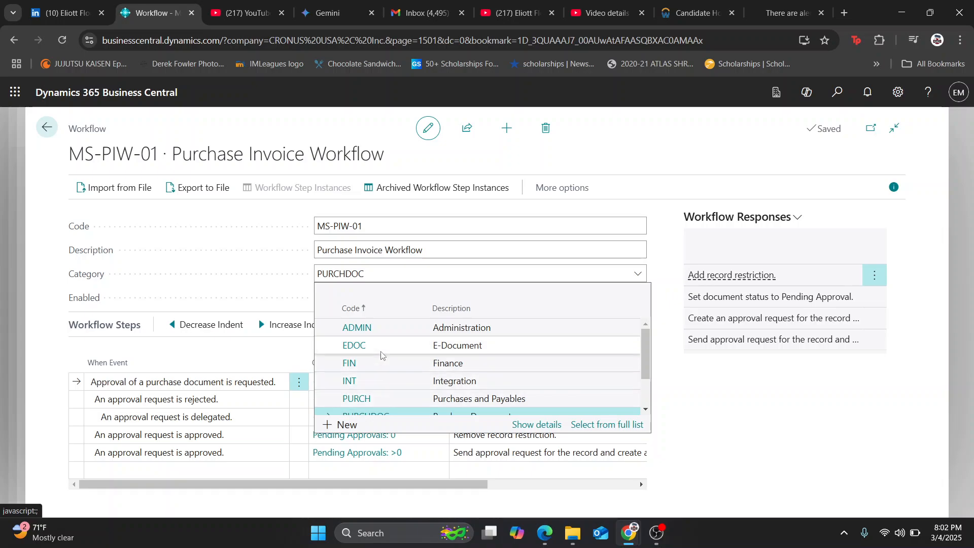
scroll(382, 354, "down", 2)
scroll(380, 351, "up", 2)
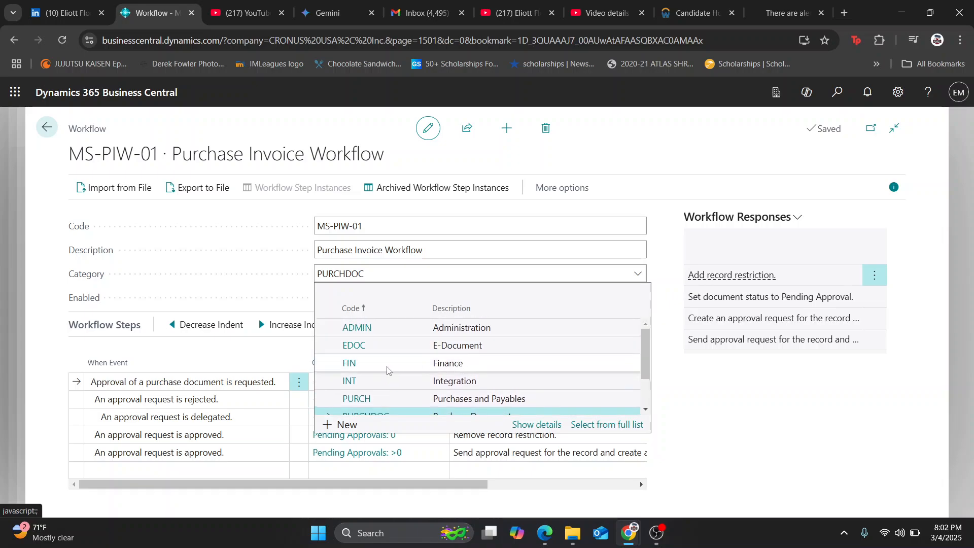
scroll(388, 370, "down", 2)
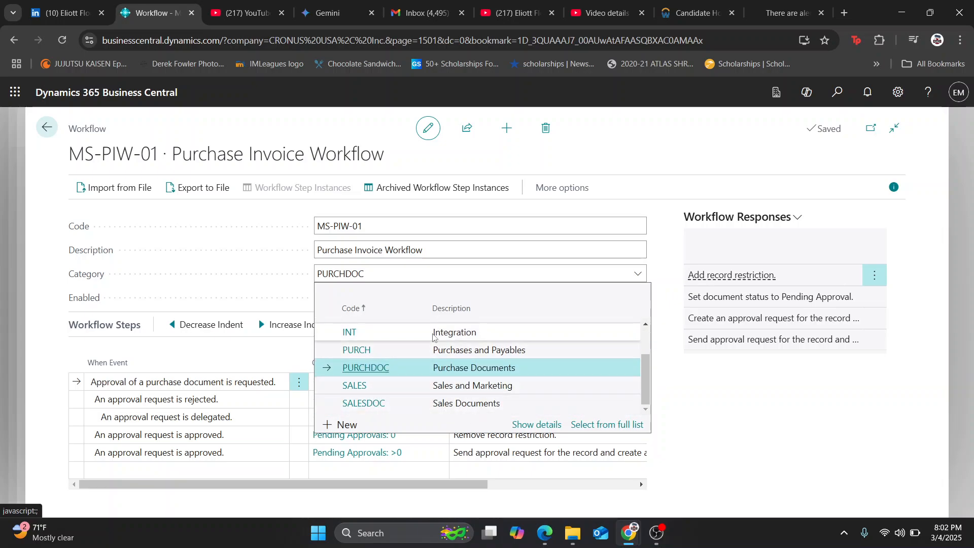
scroll(375, 355, "up", 2)
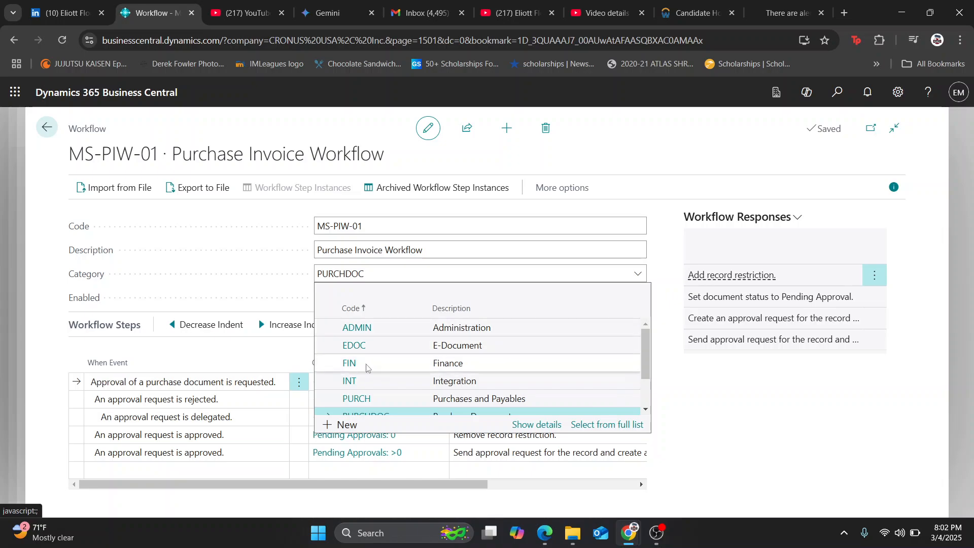
left_click(705, 375)
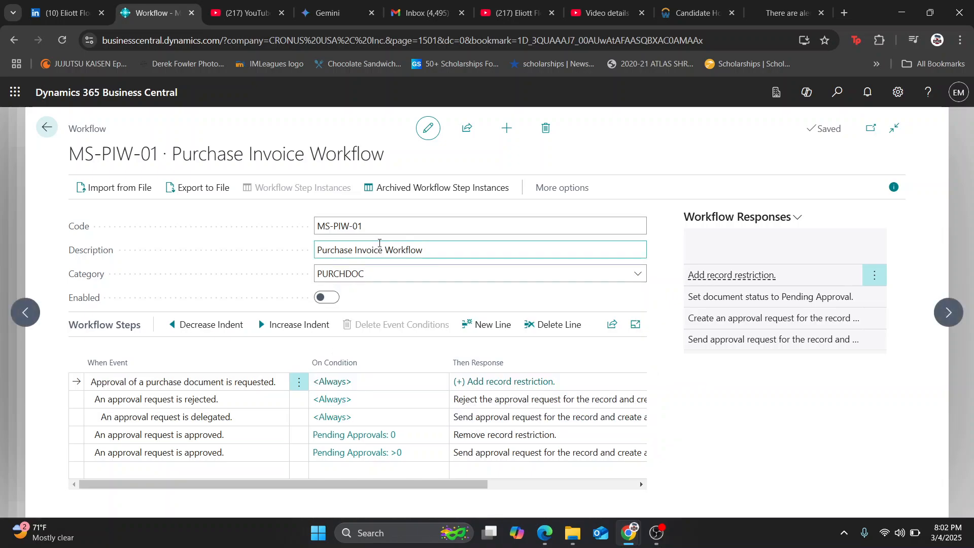
Switch the Purchase Invoice Workflow's Enabled setting on and back off.
mouse_move(98, 303)
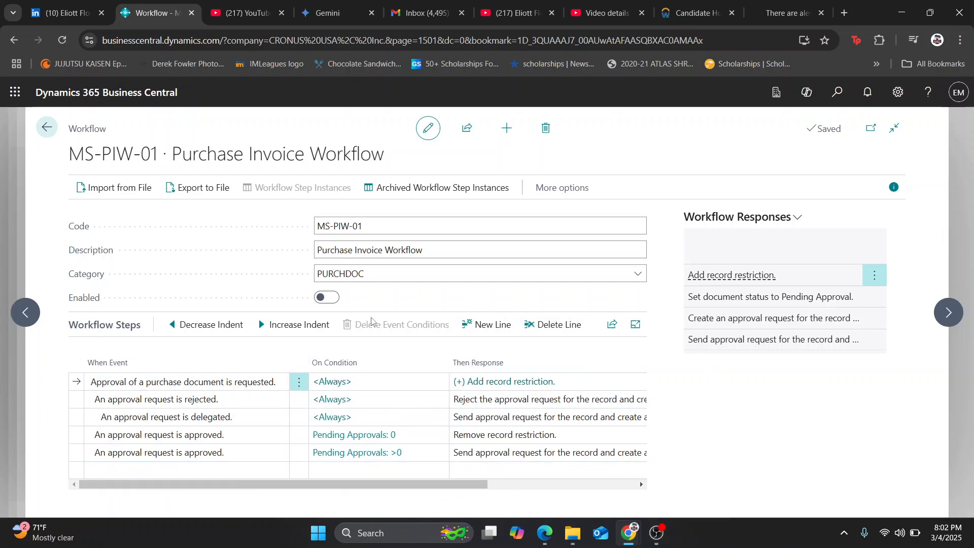
left_click(324, 298)
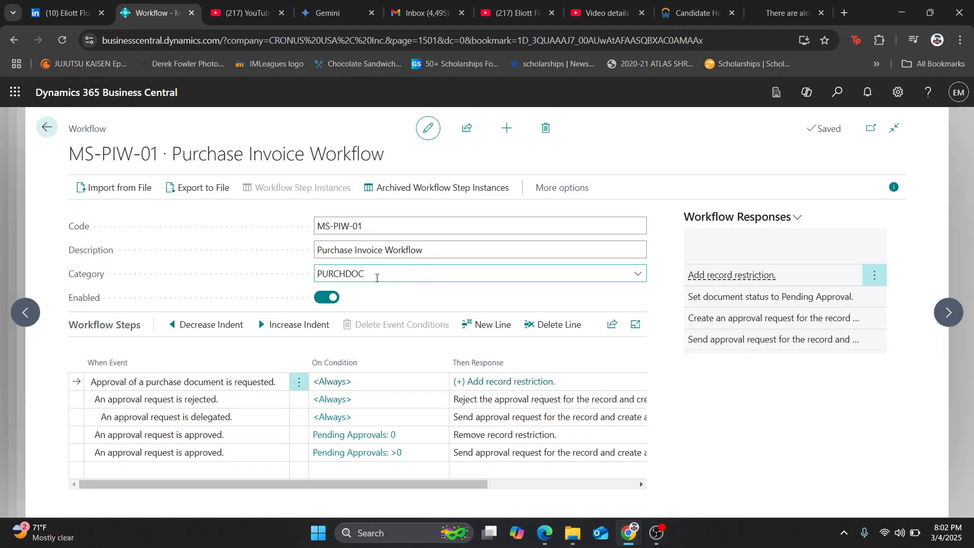
left_click(324, 299)
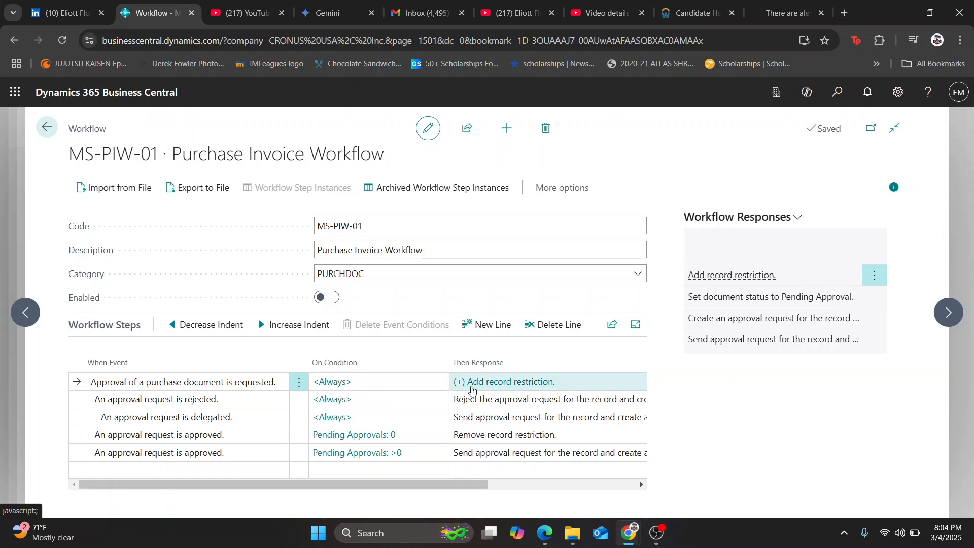
Open the event conditions for the purchase document approval request and review the vendors available for the Buy-from Vendor No. filter.
left_click(333, 383)
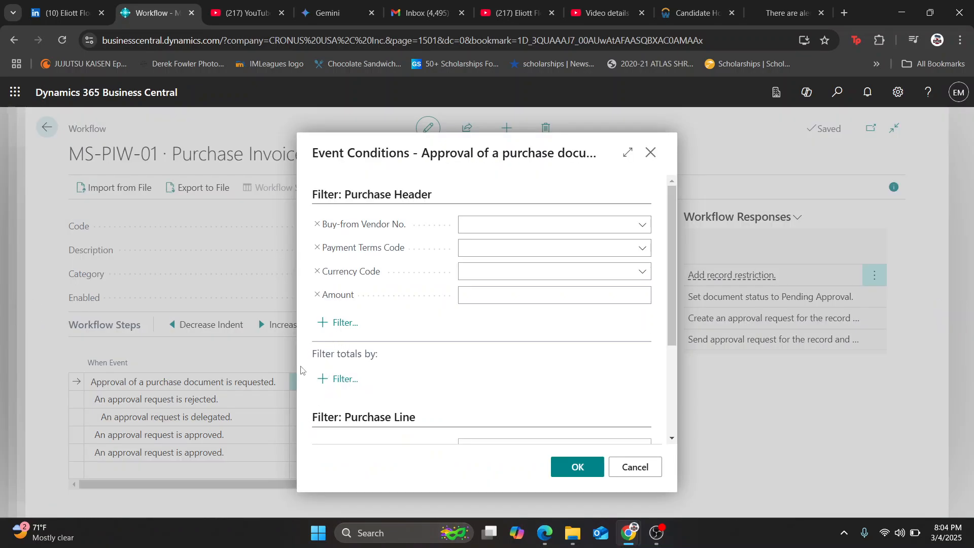
left_click(641, 224)
scroll(567, 310, "down", 3)
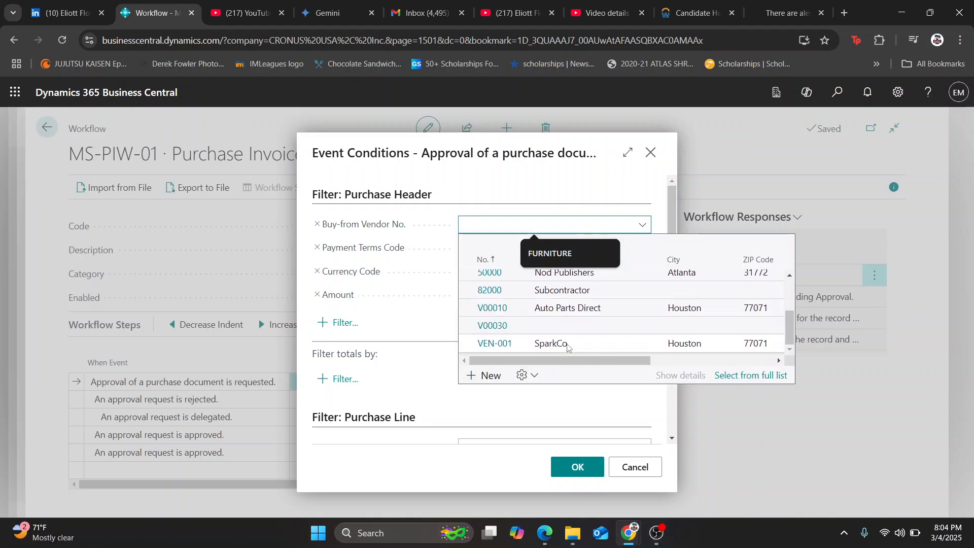
scroll(561, 341, "up", 3)
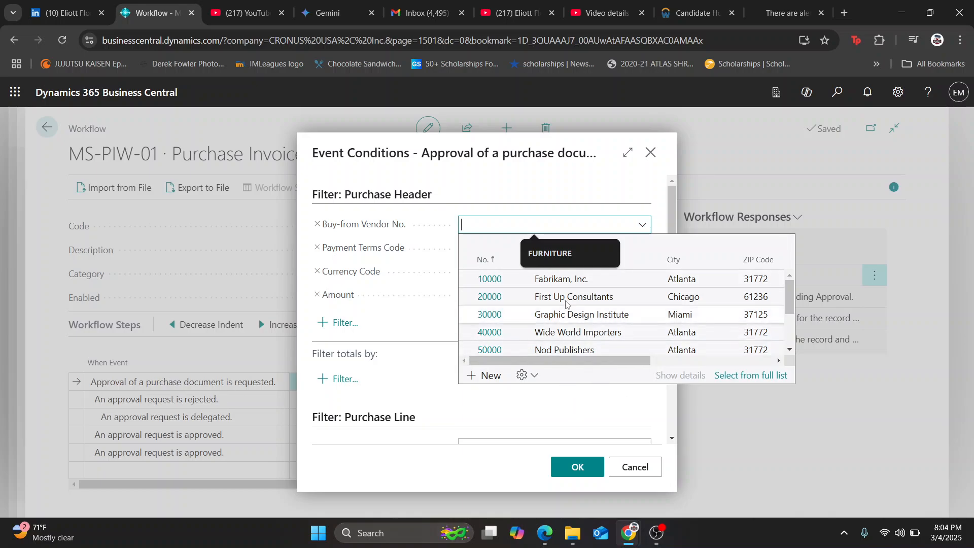
scroll(550, 335, "down", 3)
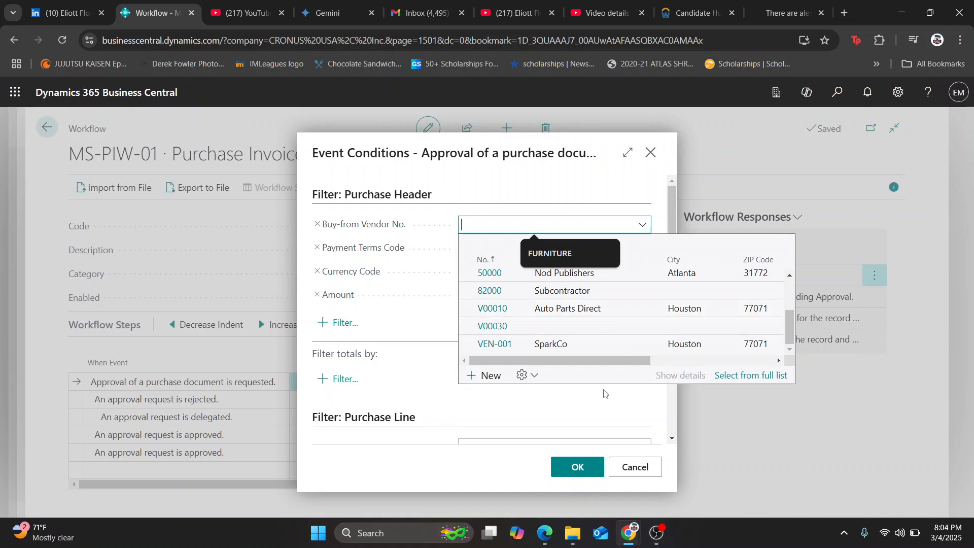
left_click(586, 406)
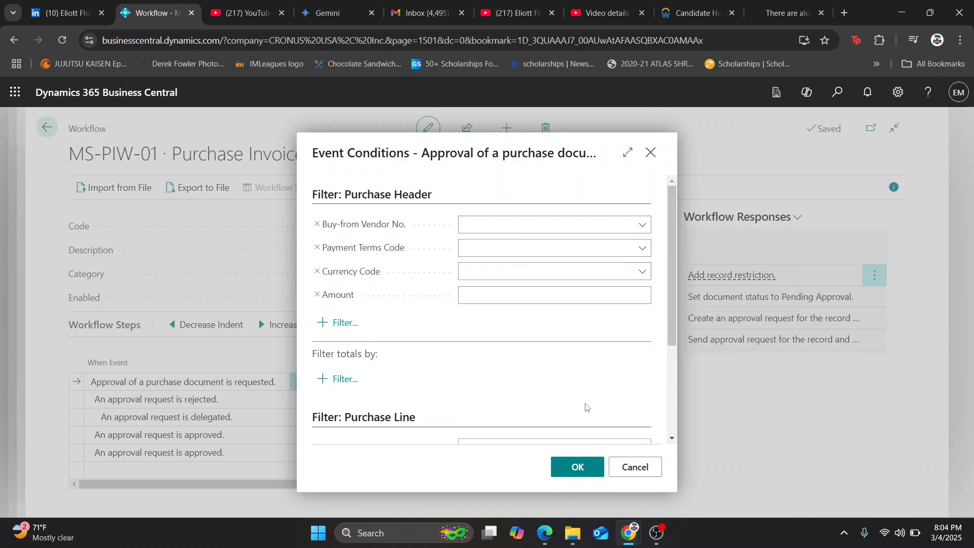
Review the payment terms and currency codes available as purchase header filters, and close the event conditions without setting any.
left_click(642, 249)
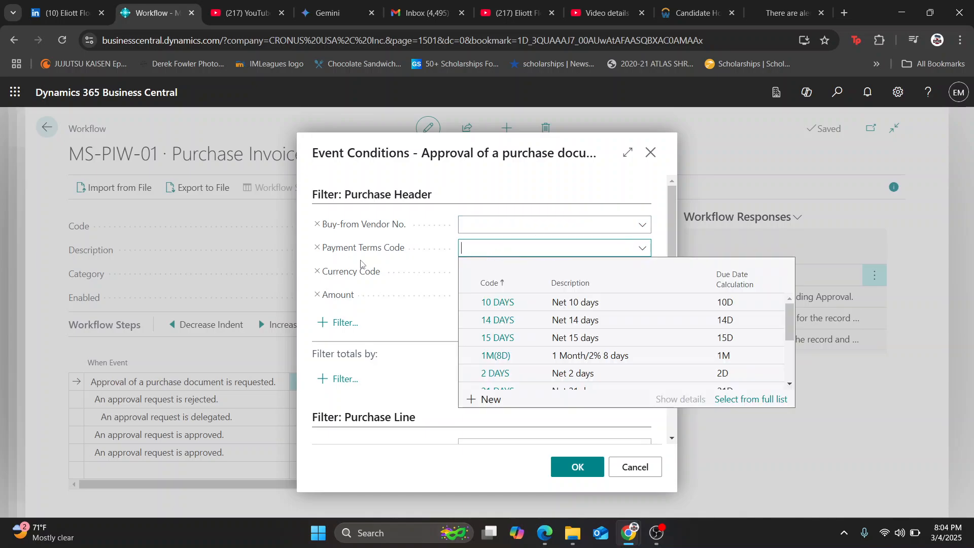
scroll(619, 320, "down", 5)
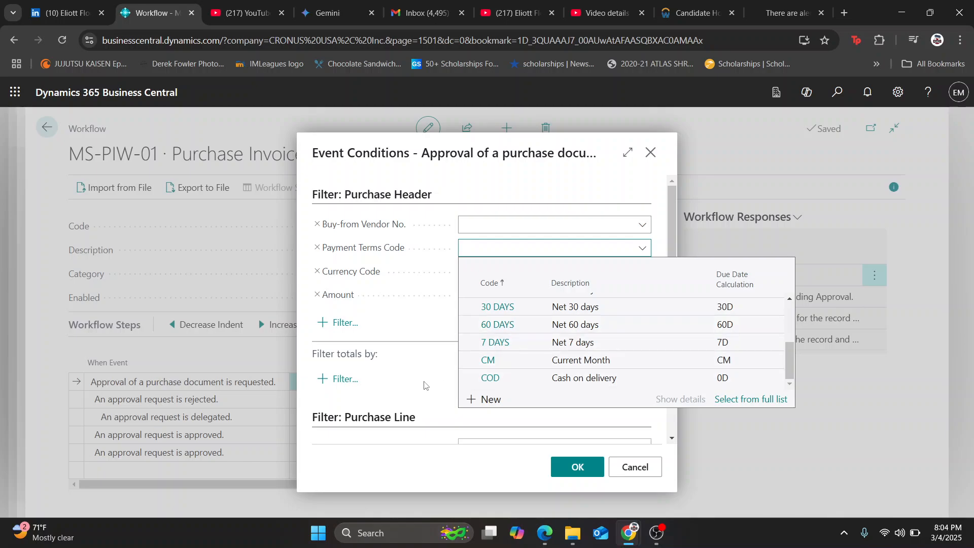
left_click(642, 277)
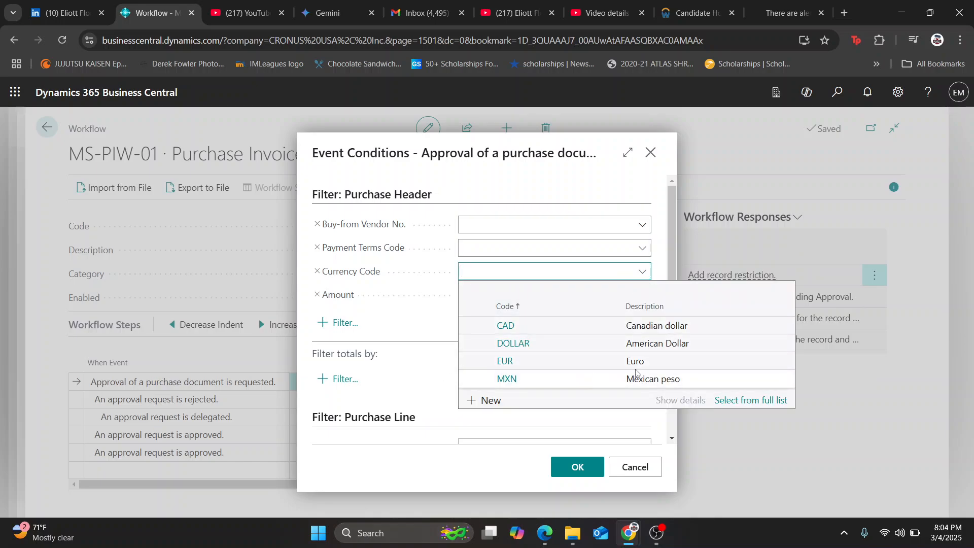
left_click(448, 374)
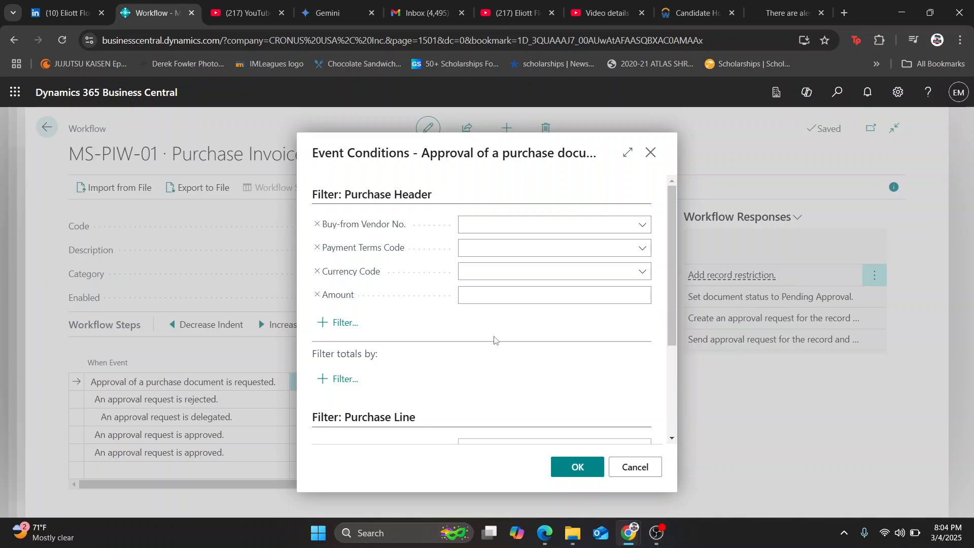
left_click(651, 153)
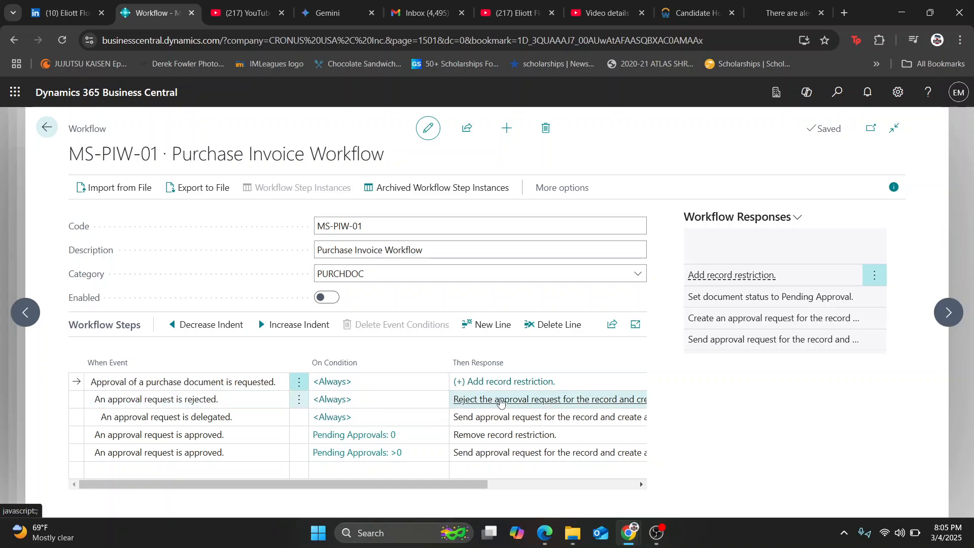
Examine the Purchase Invoice Workflow's steps in the expanded view, then return to the Workflows list and reopen the workflow.
left_click_drag(463, 484, 402, 496)
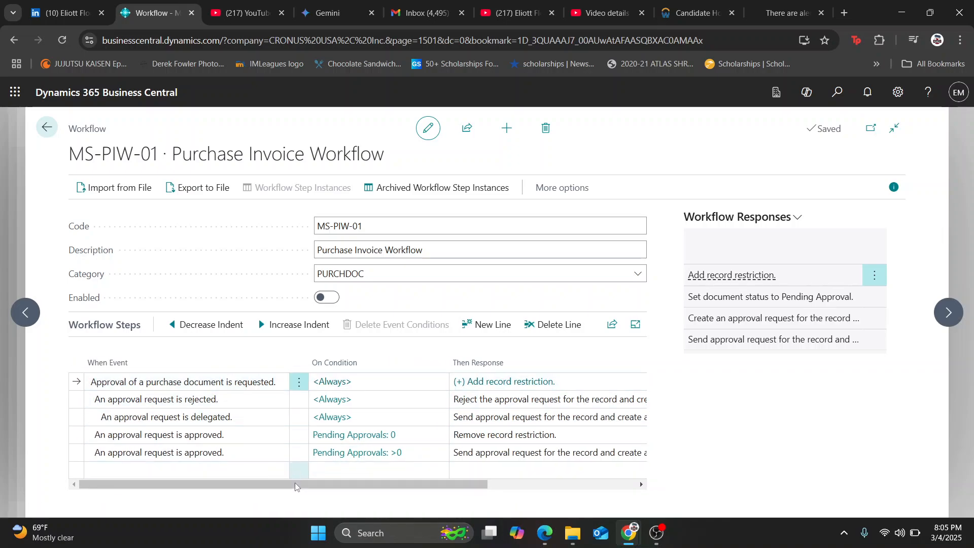
left_click_drag(150, 486, 163, 488)
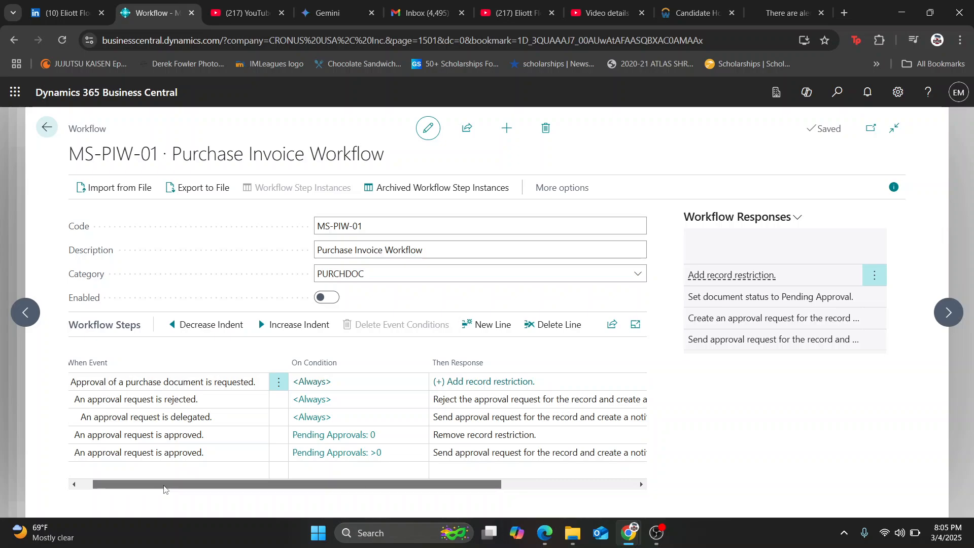
left_click(635, 324)
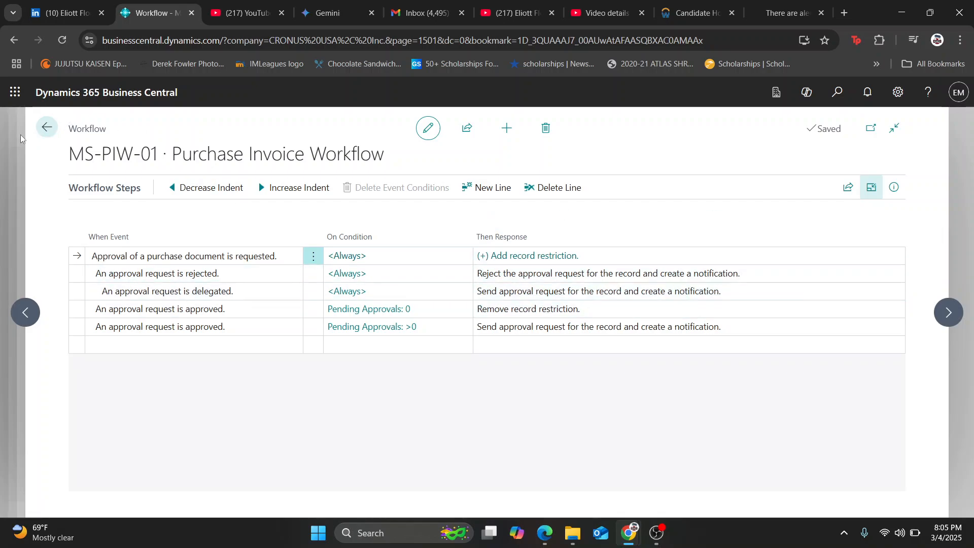
left_click(46, 127)
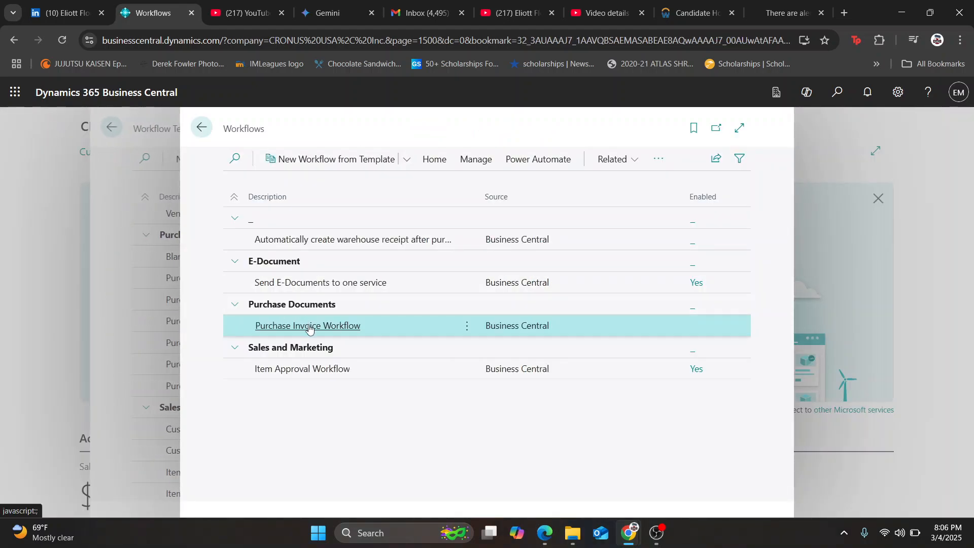
left_click(309, 327)
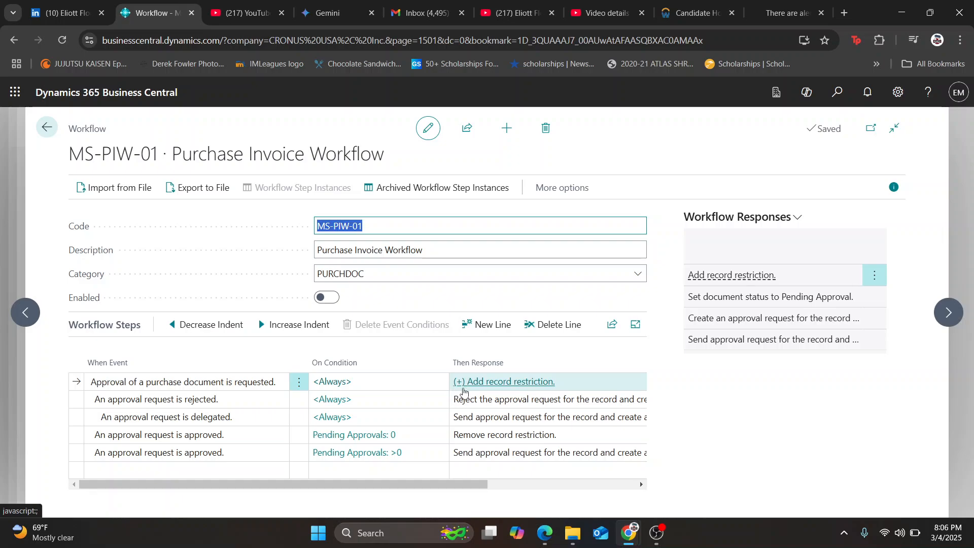
Review the workflow responses for the purchase document approval request and close them without changes.
left_click(485, 386)
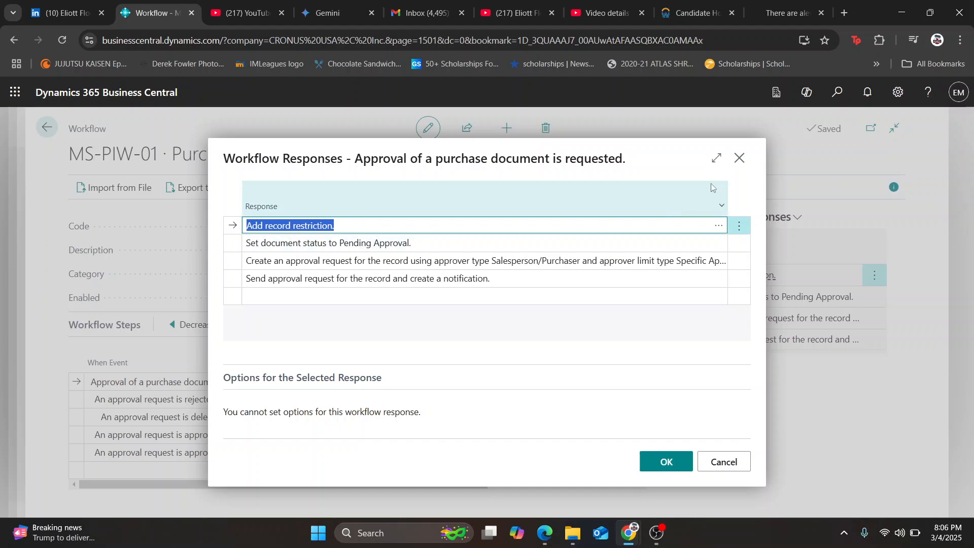
left_click(738, 160)
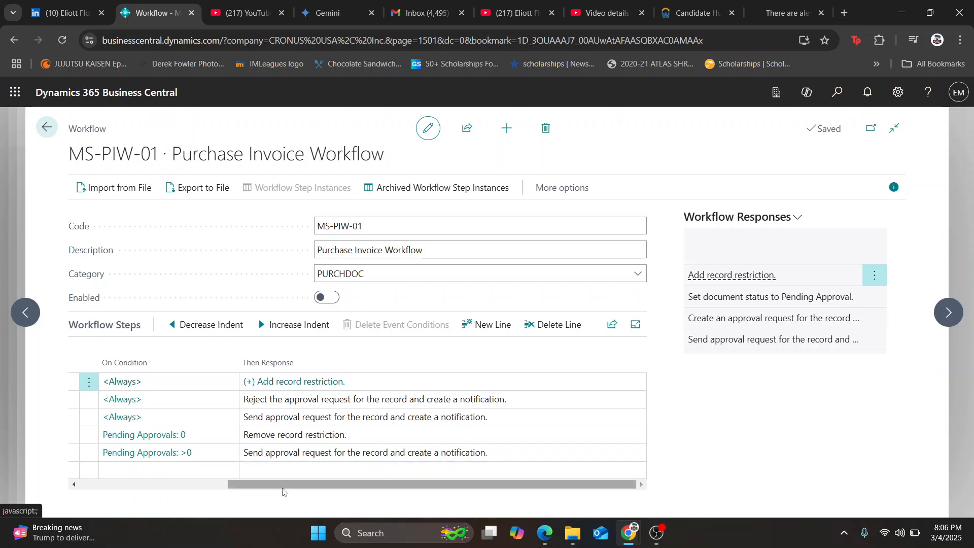
left_click_drag(278, 488, 99, 490)
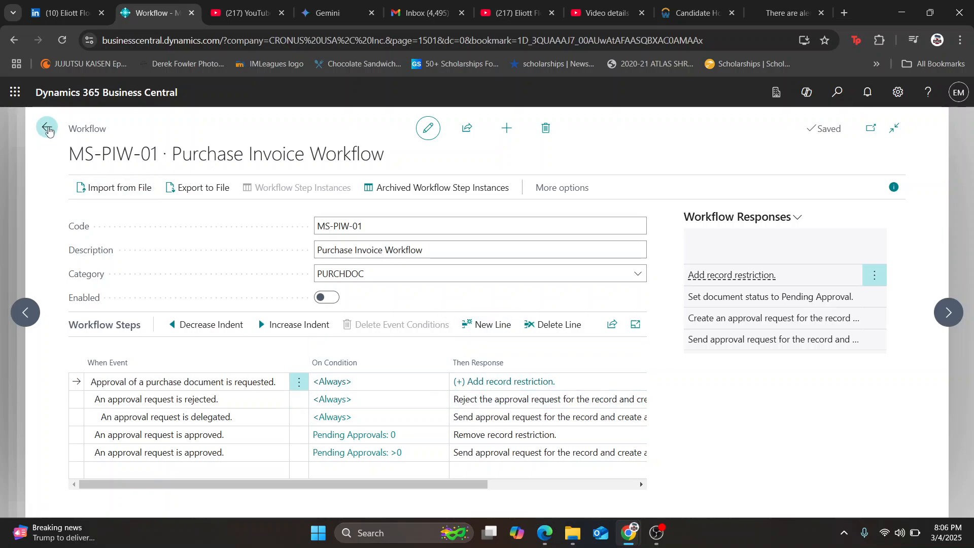
Leave the workflow pages for the home page and look over its activity tiles.
left_click(47, 127)
left_click(200, 128)
left_click(199, 130)
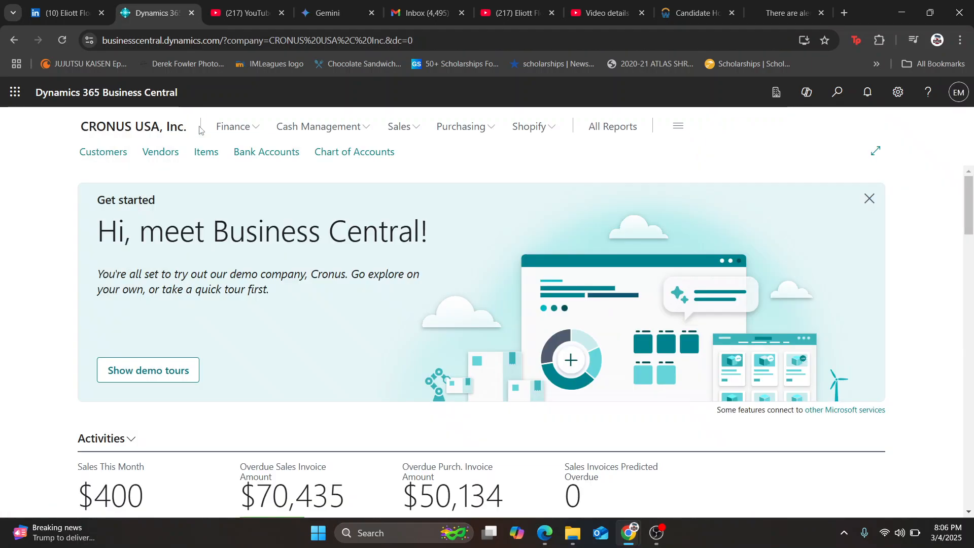
scroll(59, 341, "down", 7)
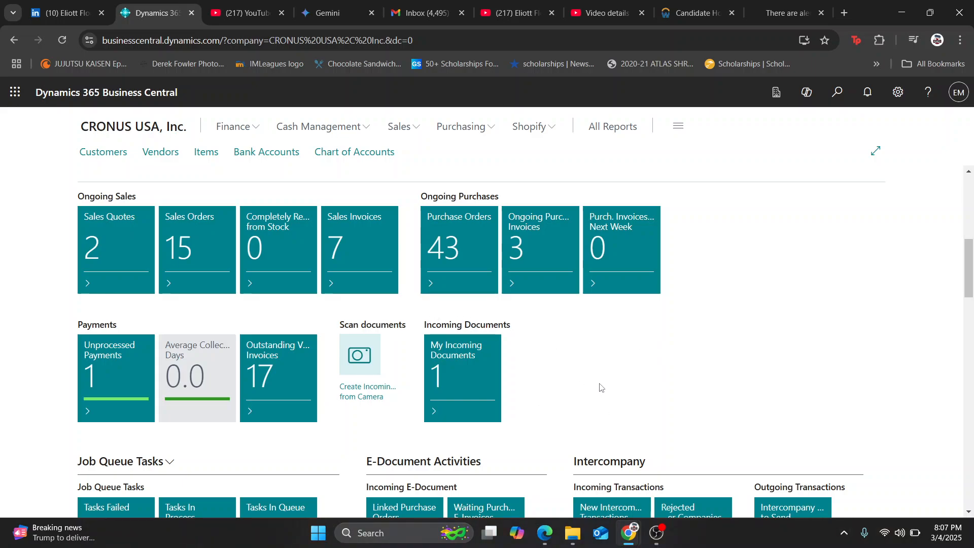
scroll(600, 387, "up", 6)
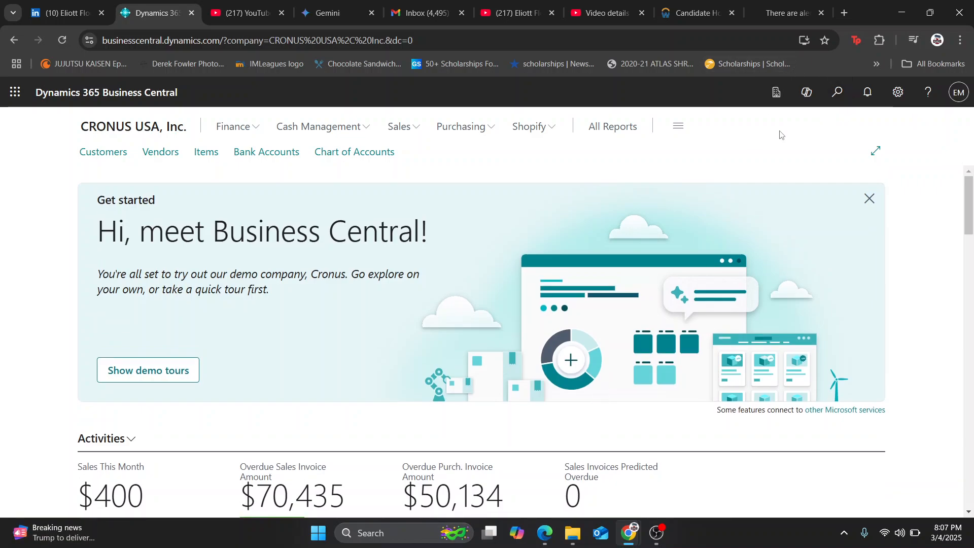
Search for "purchase orders" and open the Purchase Orders list as a full page.
left_click(836, 93)
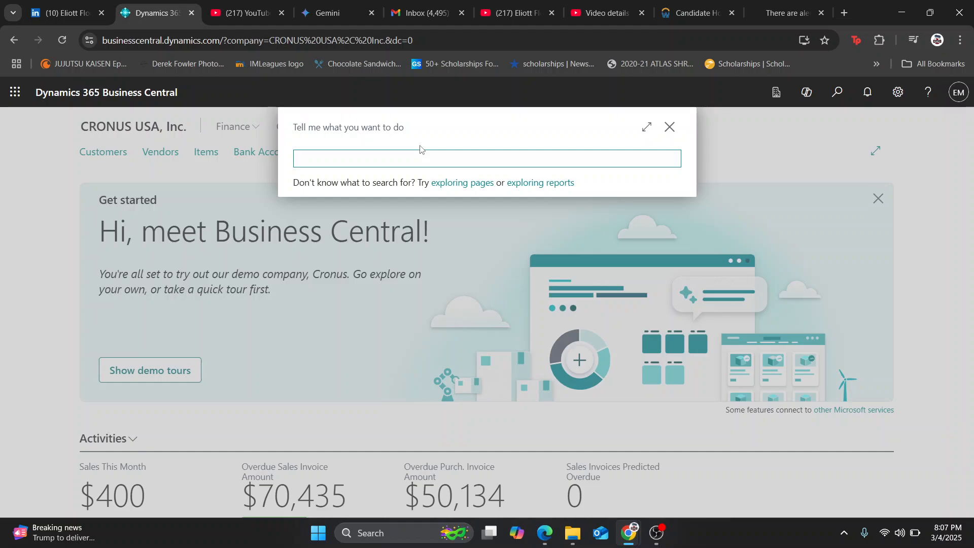
type("pos")
key("BackSpace")
key("BackSpace")
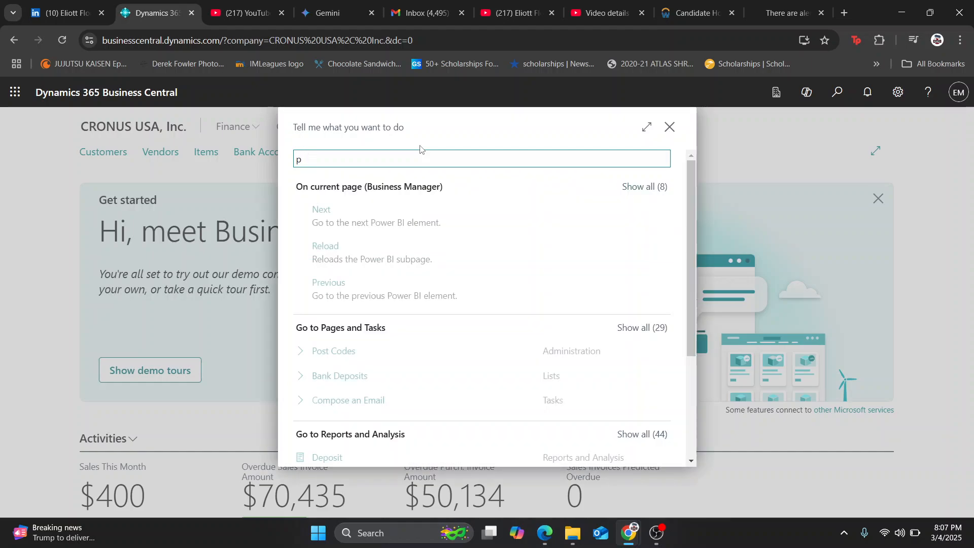
type("urchase orders")
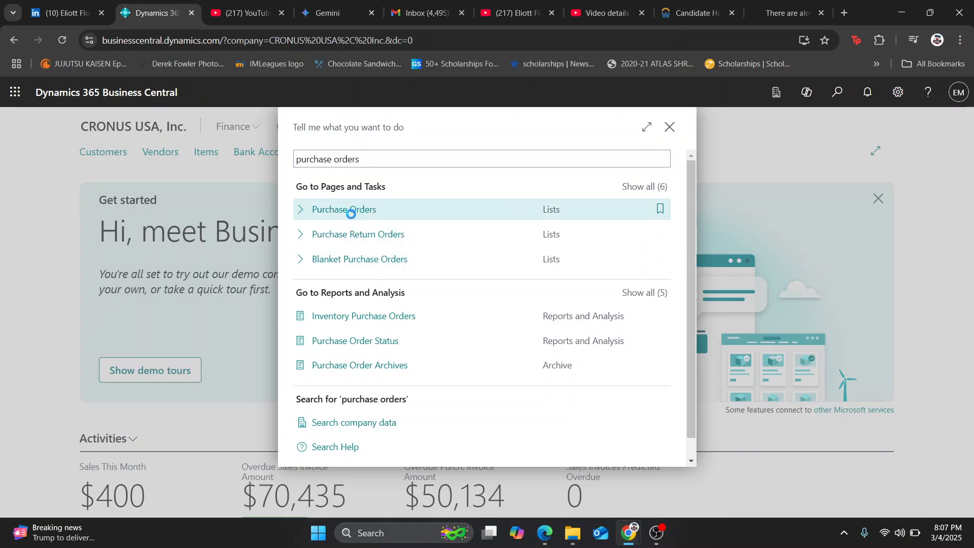
left_click(649, 128)
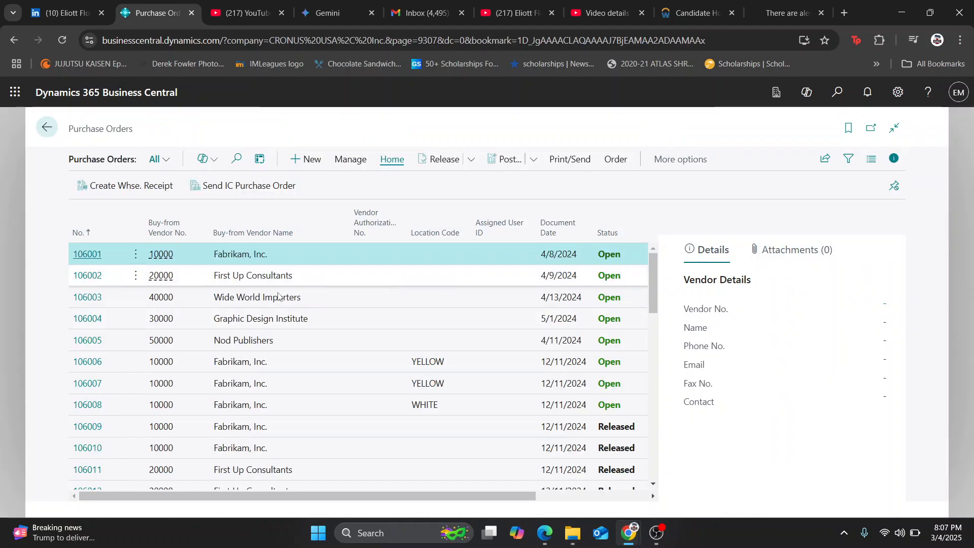
Open the last SparkCo purchase order with Open status and examine its lines and totals.
scroll(305, 351, "down", 5)
scroll(304, 351, "down", 5)
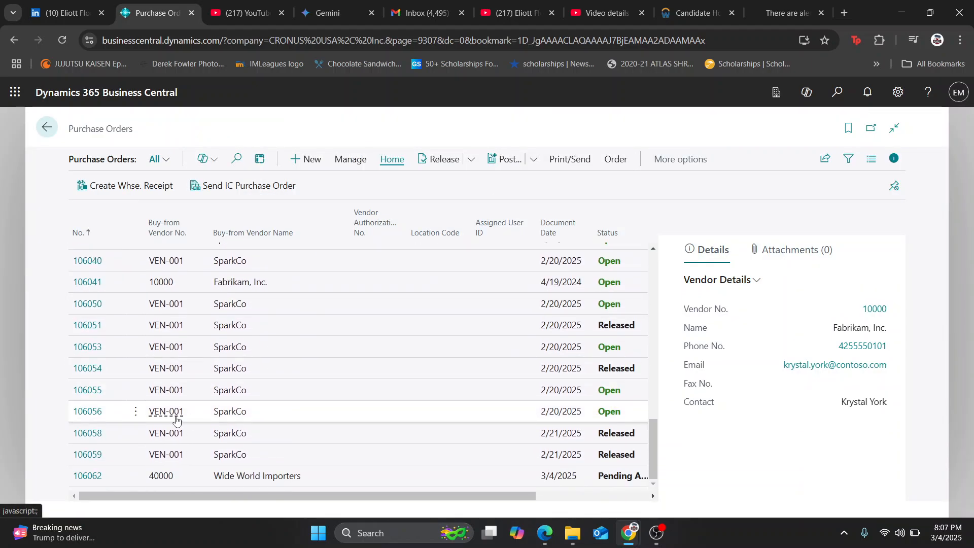
left_click(91, 417)
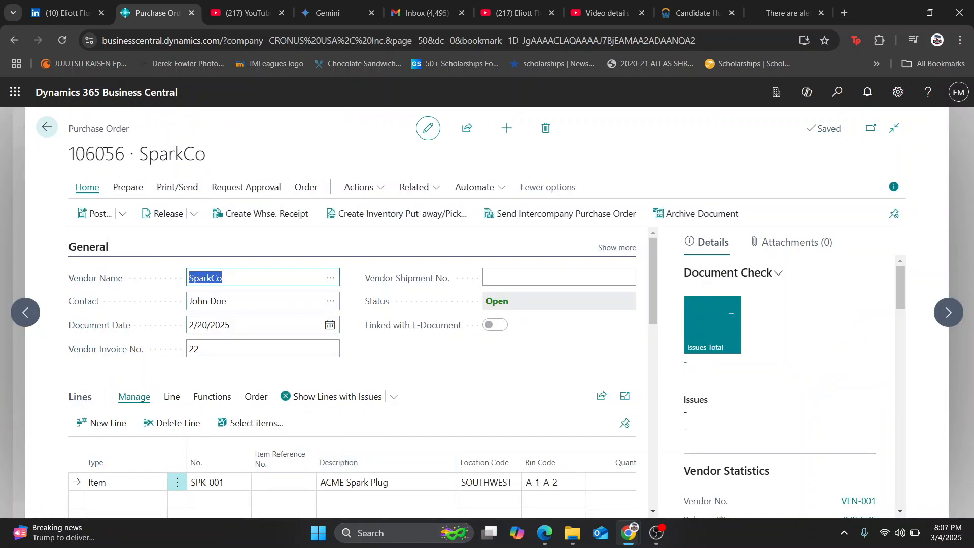
scroll(311, 283, "down", 3)
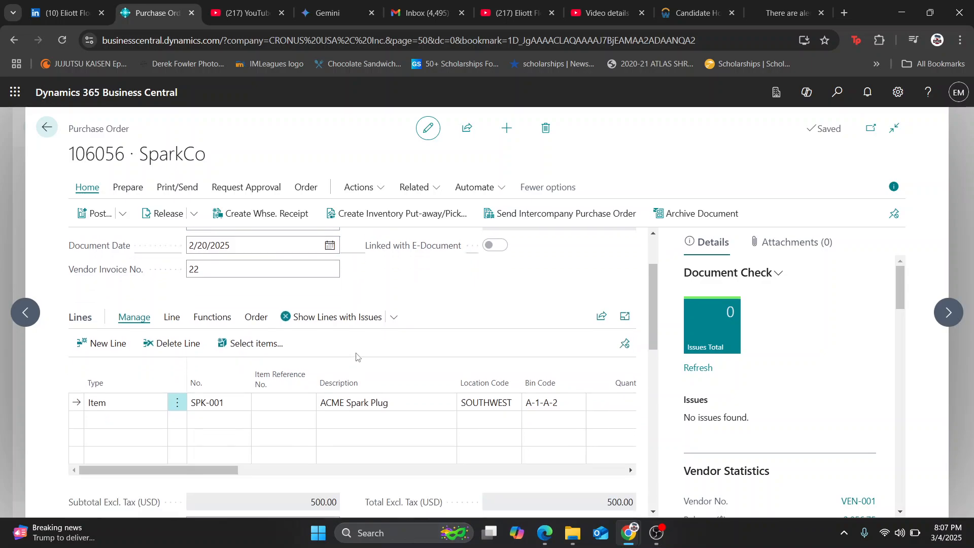
left_click_drag(166, 423, 126, 437)
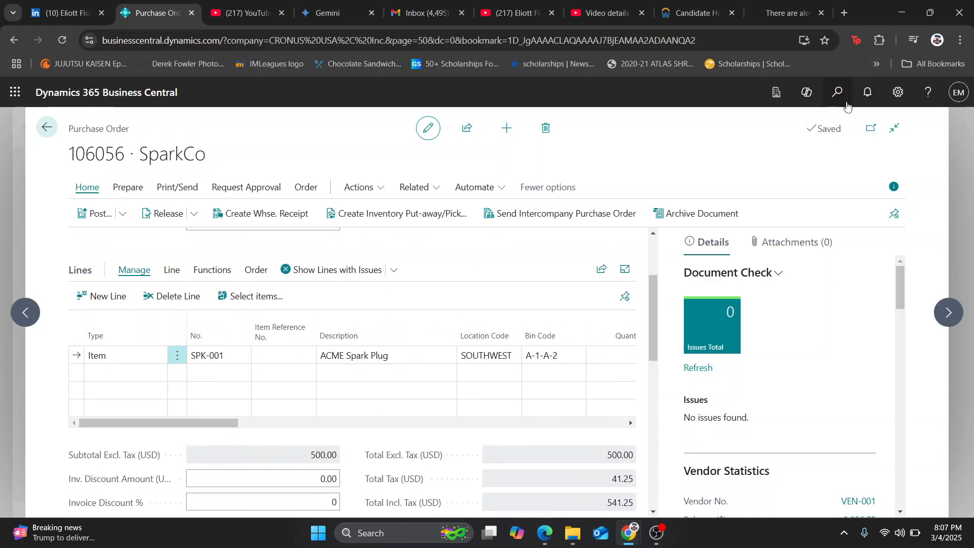
Search for "workflow", open the Purchase Invoice Workflow from the Workflows list and enable it.
left_click(837, 93)
type("workflow")
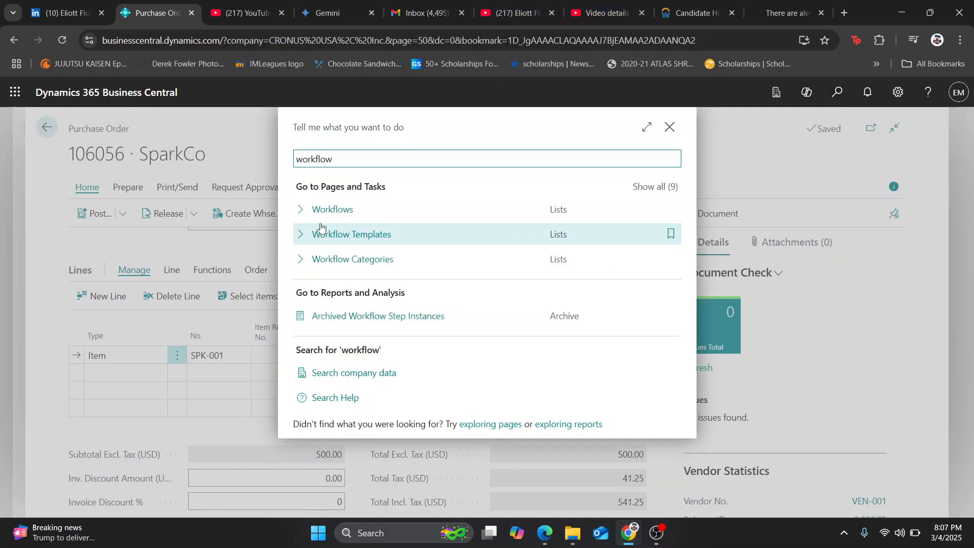
left_click(323, 215)
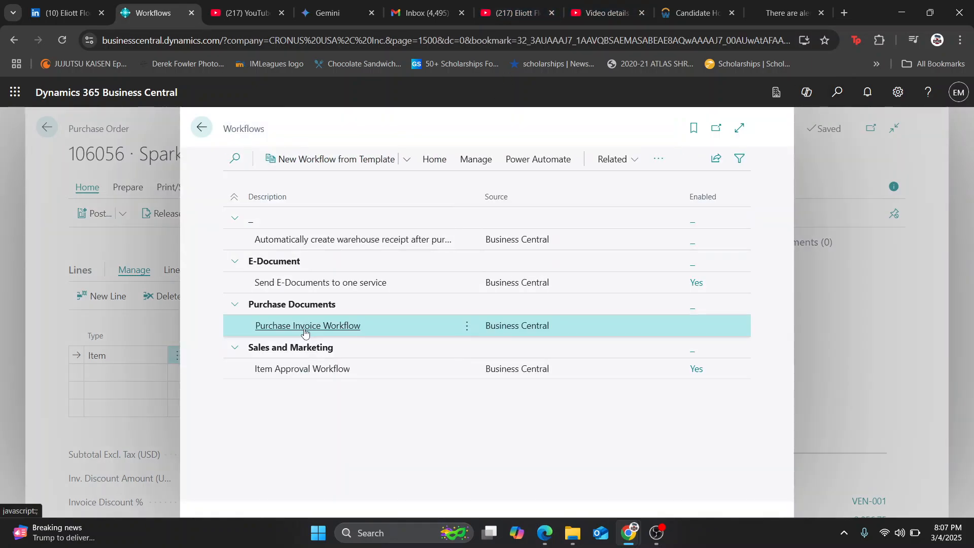
left_click(305, 331)
left_click(329, 298)
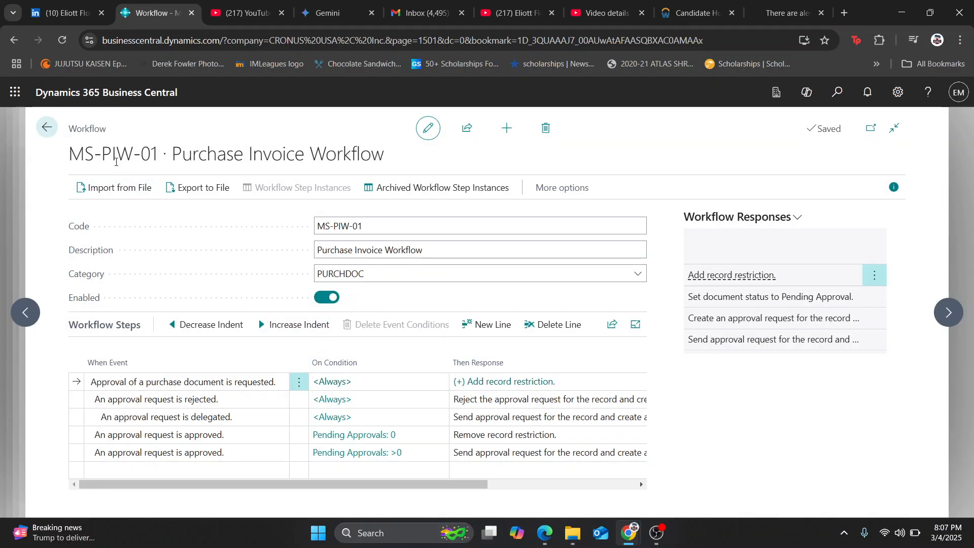
Return to the SparkCo purchase order and try to post it with the approval workflow enabled.
left_click(47, 129)
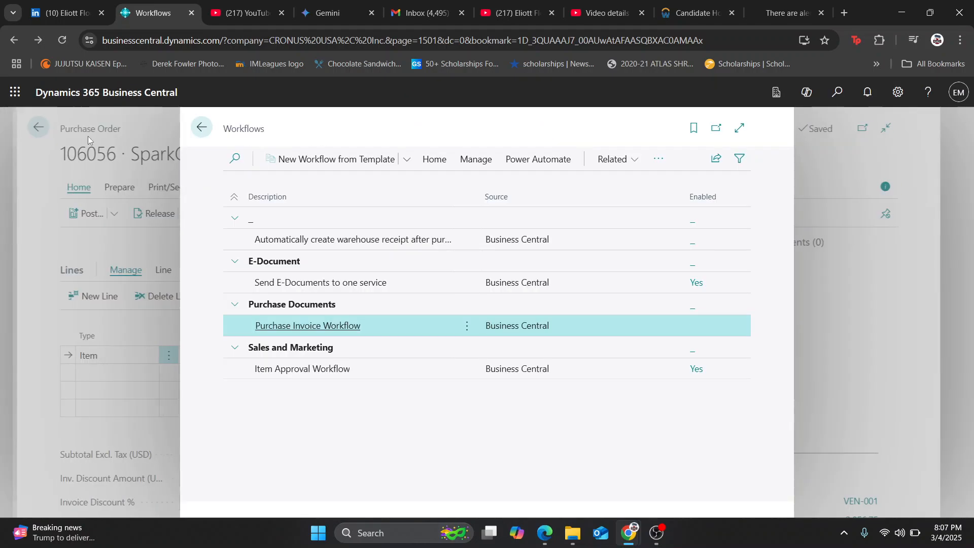
left_click(192, 129)
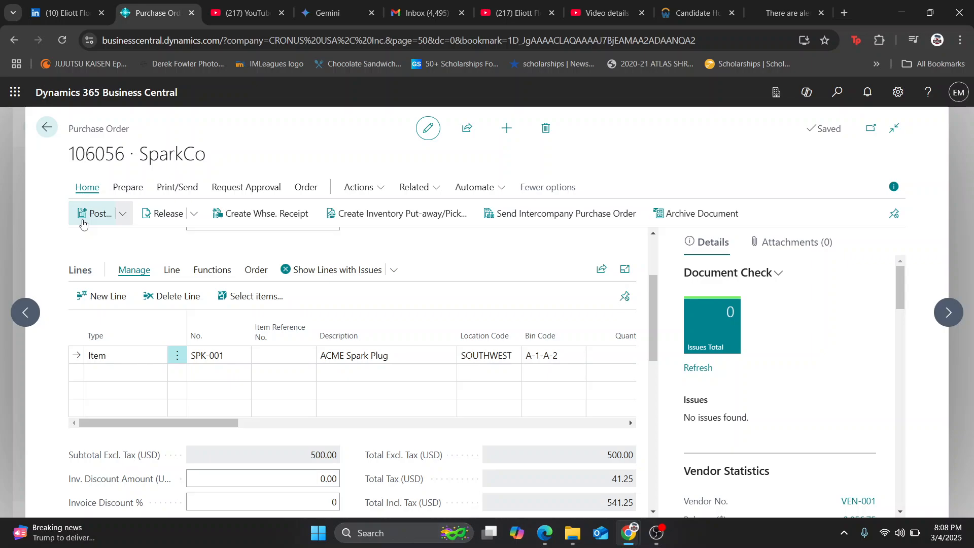
left_click(95, 213)
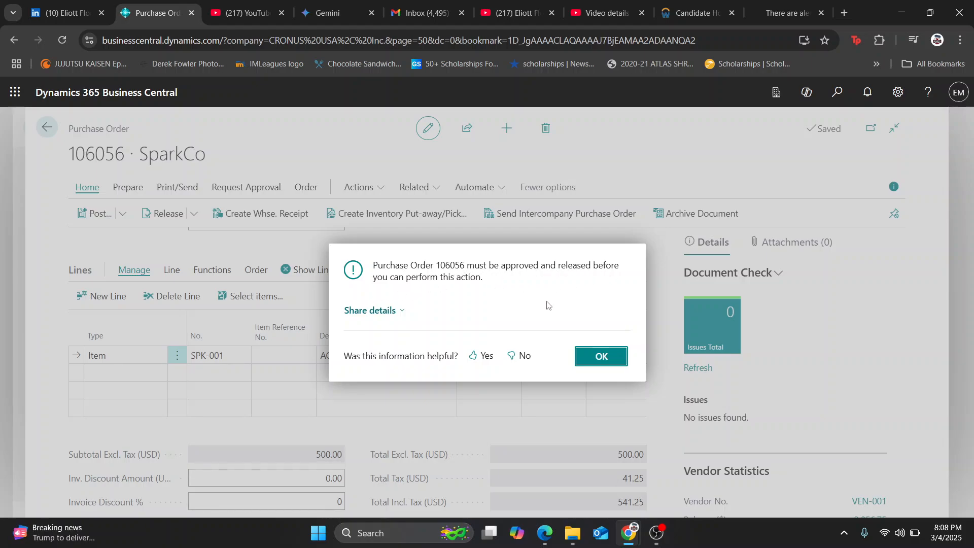
left_click(596, 351)
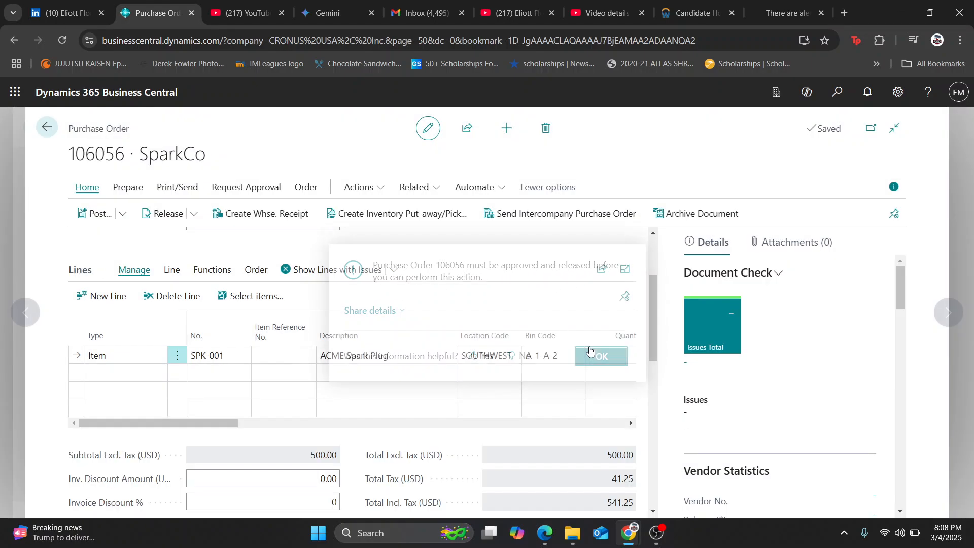
Show the approval request actions for the SparkCo purchase order, then exit to the home page without releasing the order.
left_click(233, 189)
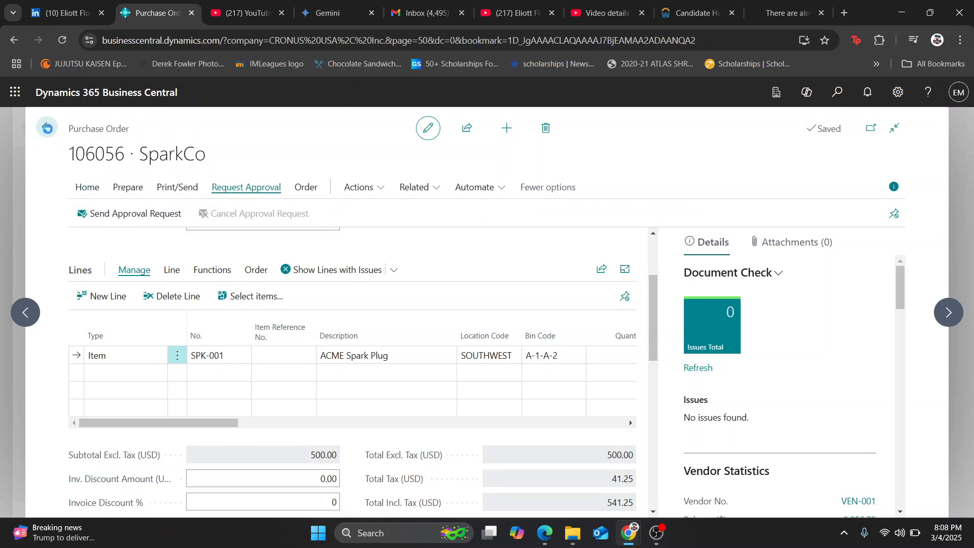
left_click(46, 127)
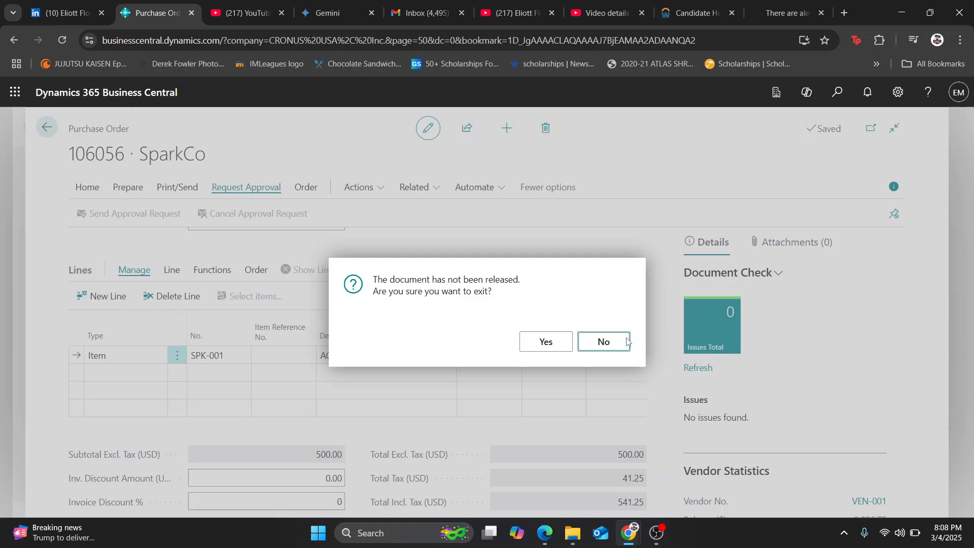
left_click(568, 341)
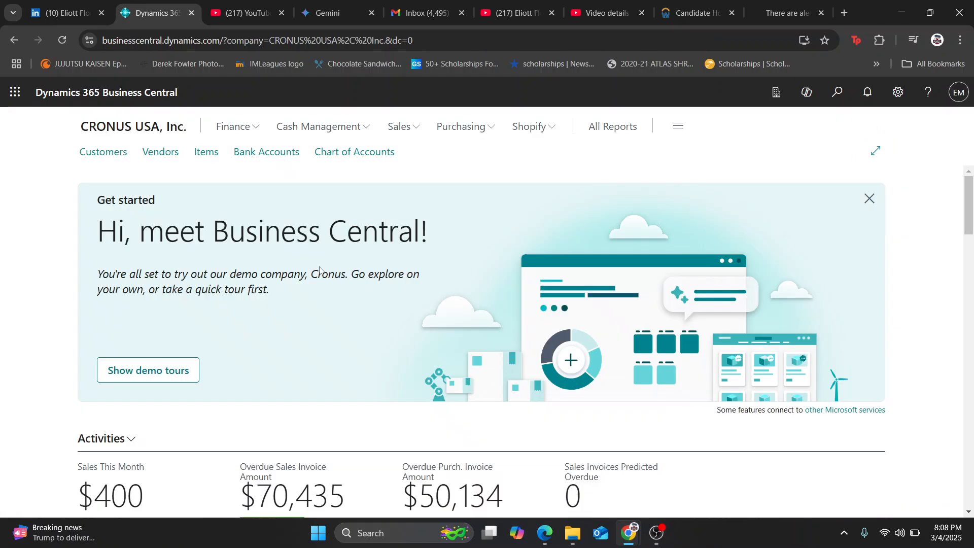
scroll(580, 362, "down", 5)
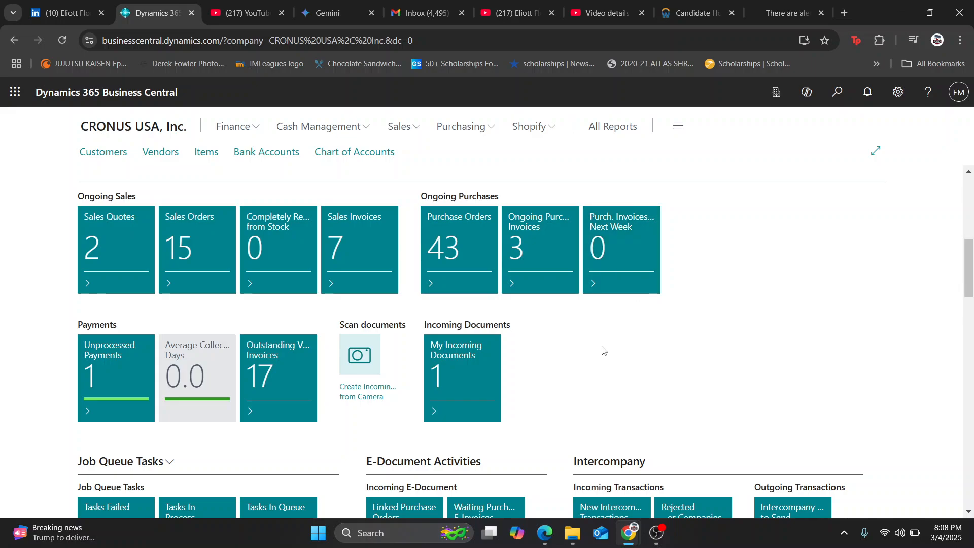
Search for "user setup", open the User Setup list and examine the existing user's posting date and invoice posting policy fields.
left_click(838, 92)
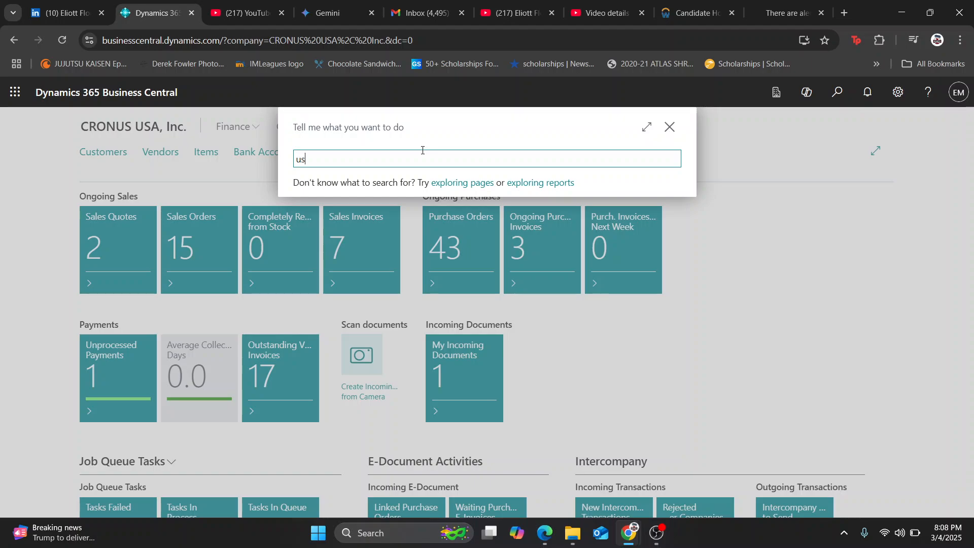
type("user setup")
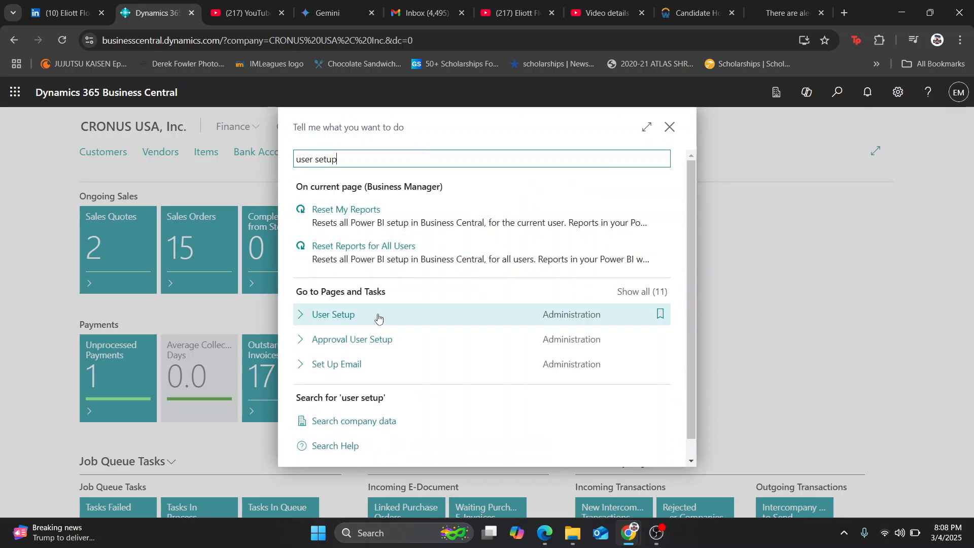
left_click(371, 322)
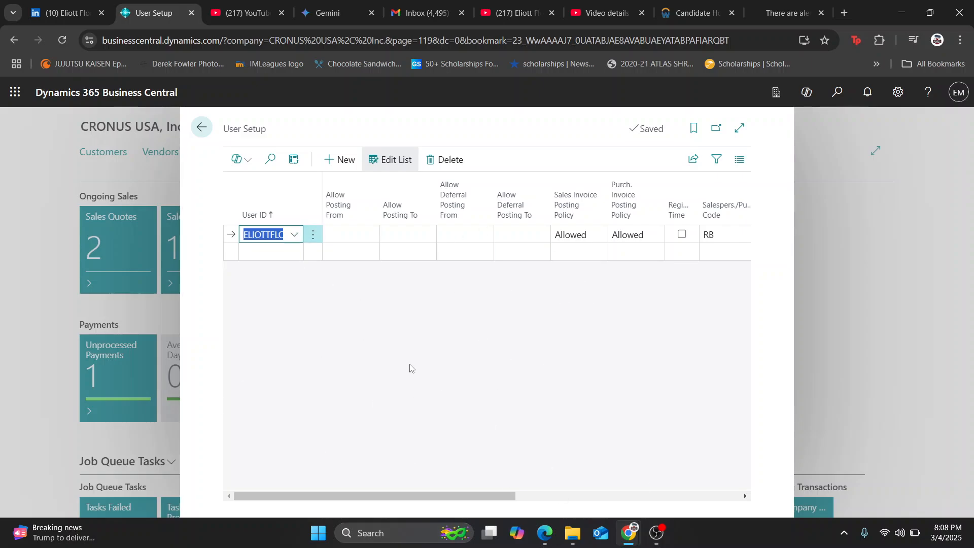
left_click(341, 131)
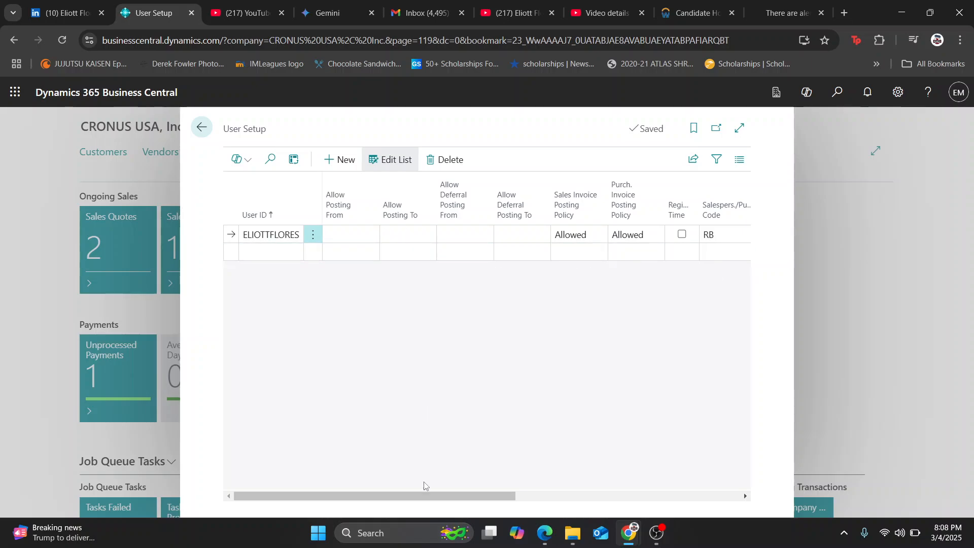
left_click_drag(393, 497, 314, 501)
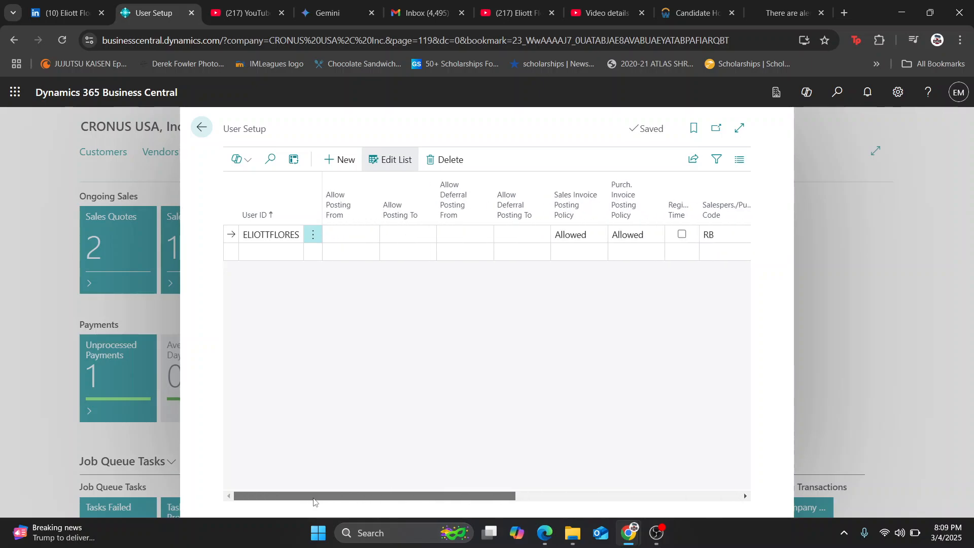
left_click(280, 235)
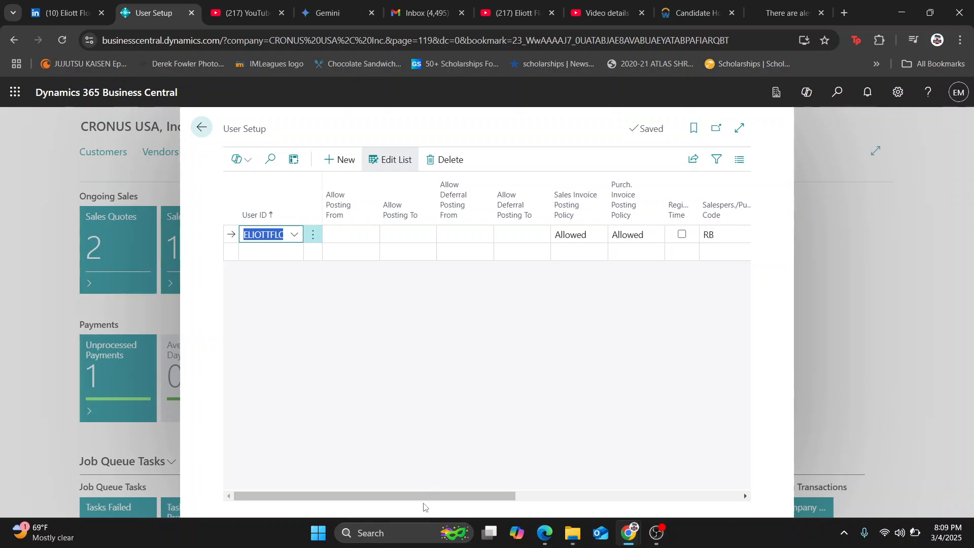
left_click_drag(422, 499, 315, 498)
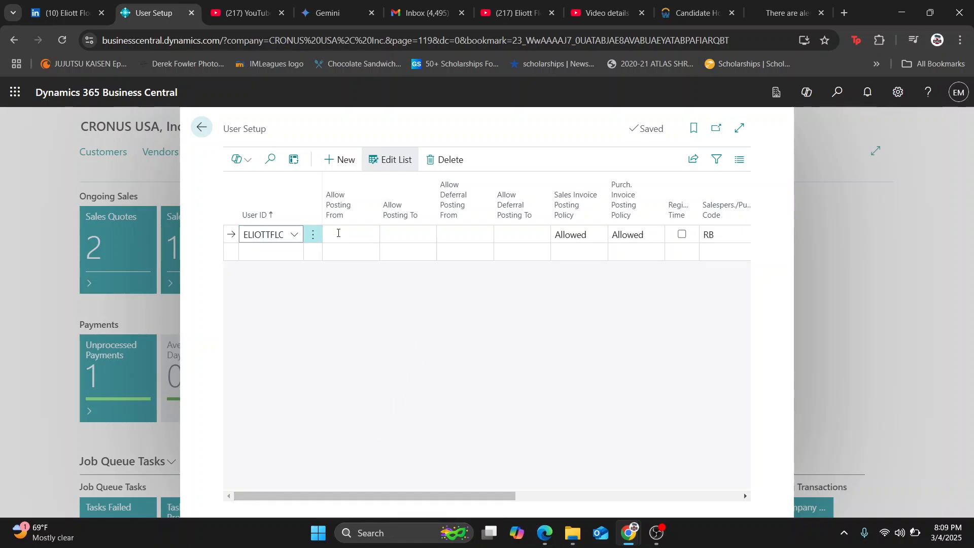
left_click(360, 235)
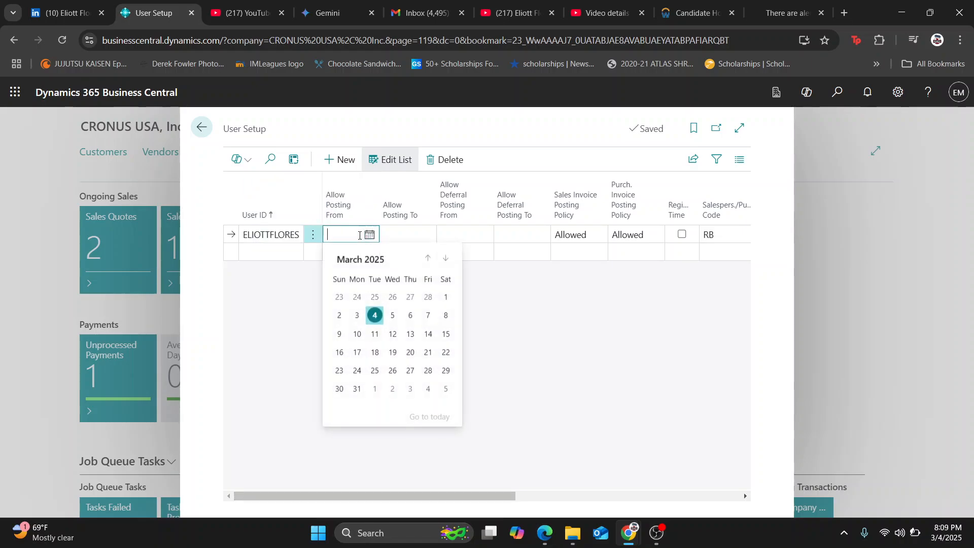
left_click(577, 330)
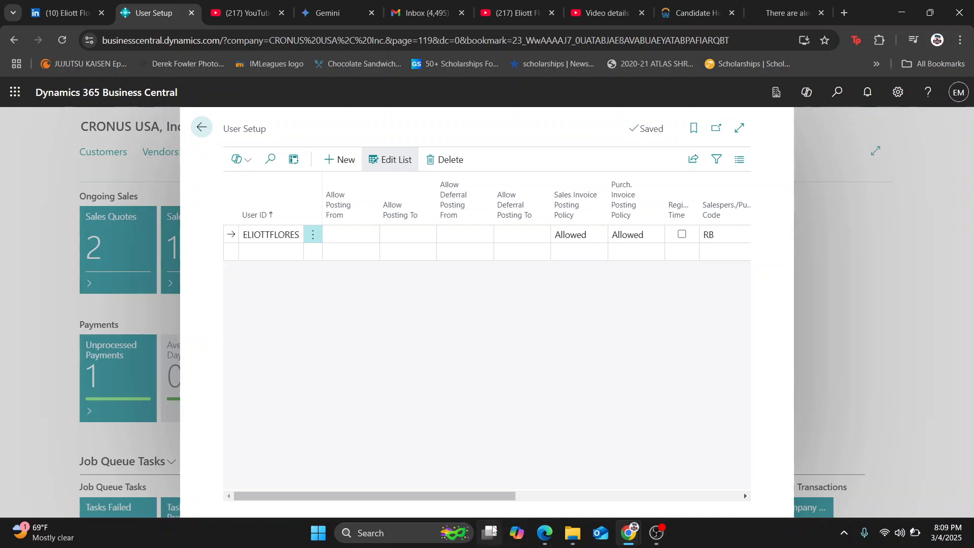
left_click_drag(475, 497, 377, 490)
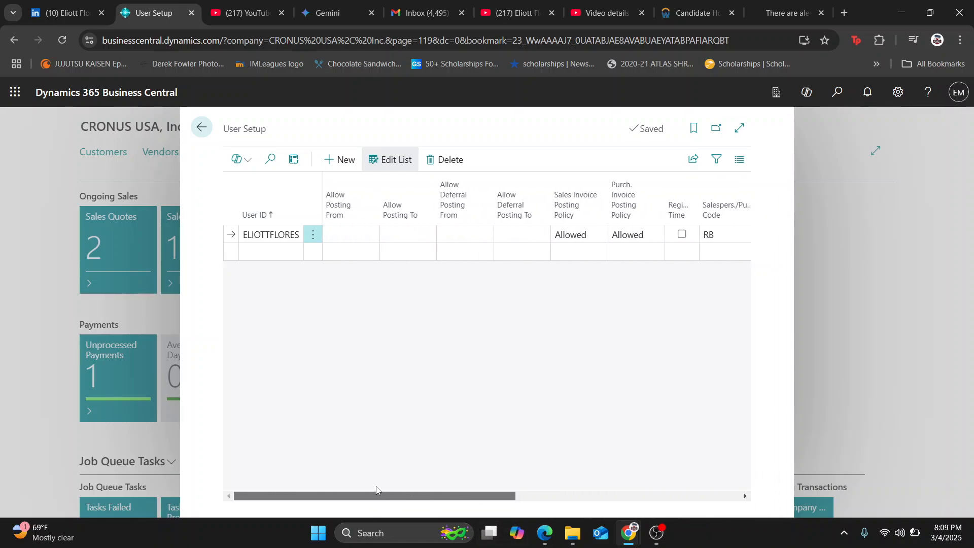
Search for "approval", open Approval User Setup and examine the Approver ID field and the blank line for another user.
left_click(837, 92)
type("approval")
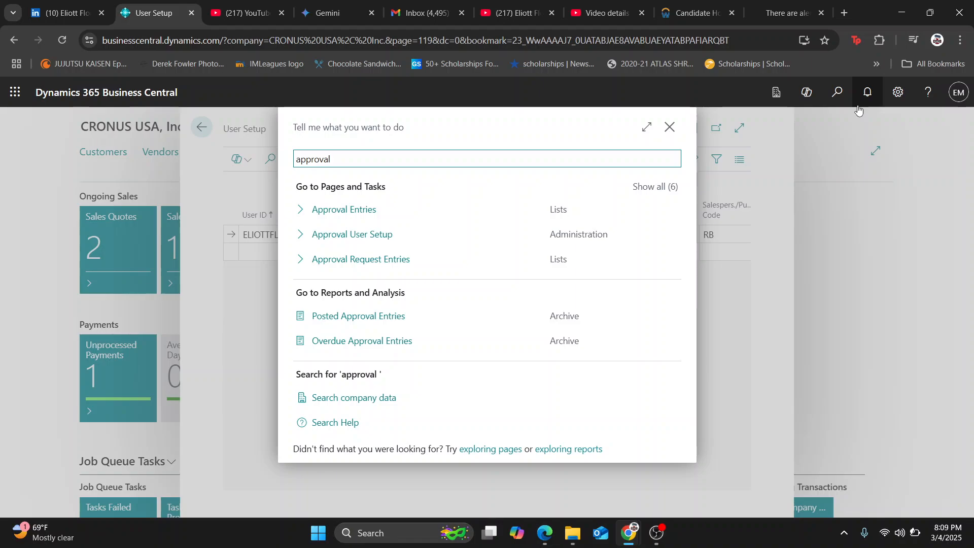
left_click(345, 243)
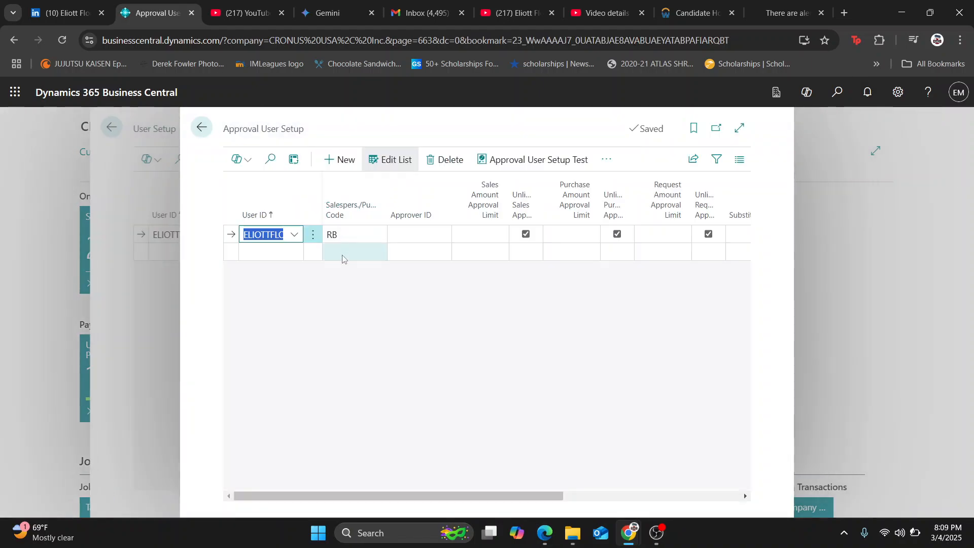
left_click(416, 236)
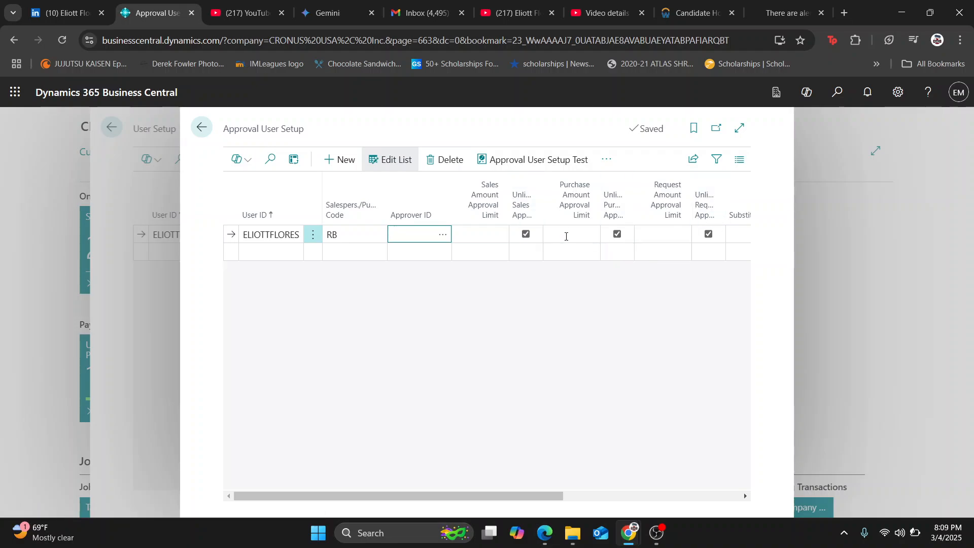
left_click(277, 254)
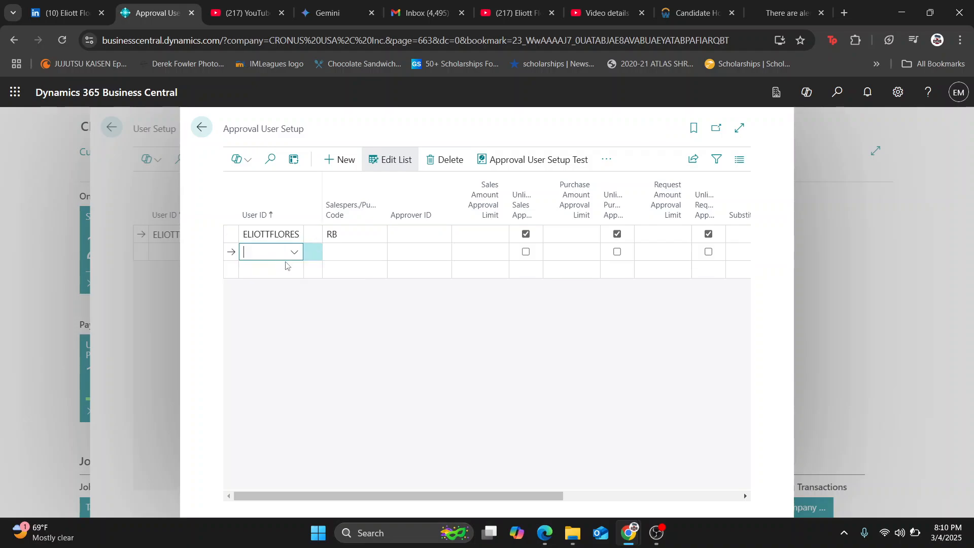
Show the available Microsoft 365 apps, including Admin, and exit the setup pages to the home page.
left_click(13, 97)
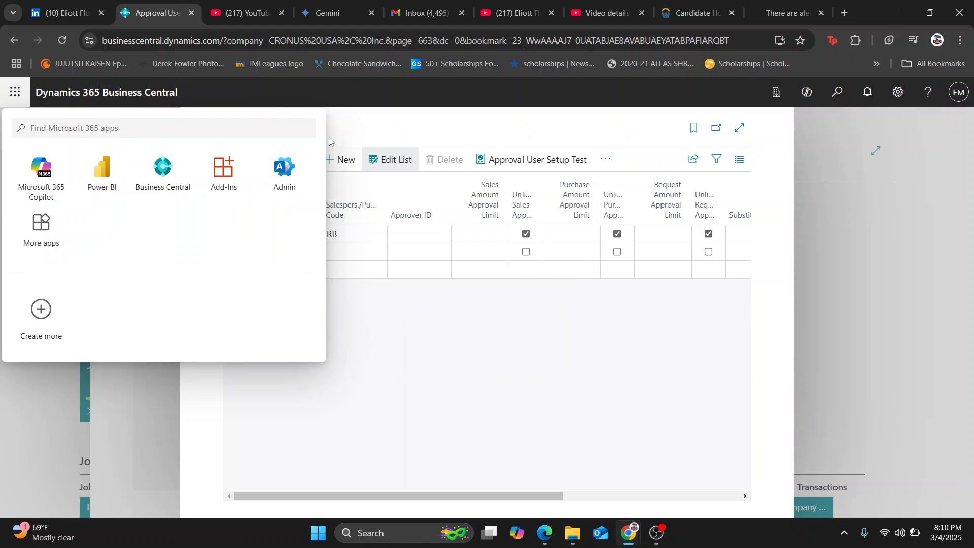
left_click(3, 99)
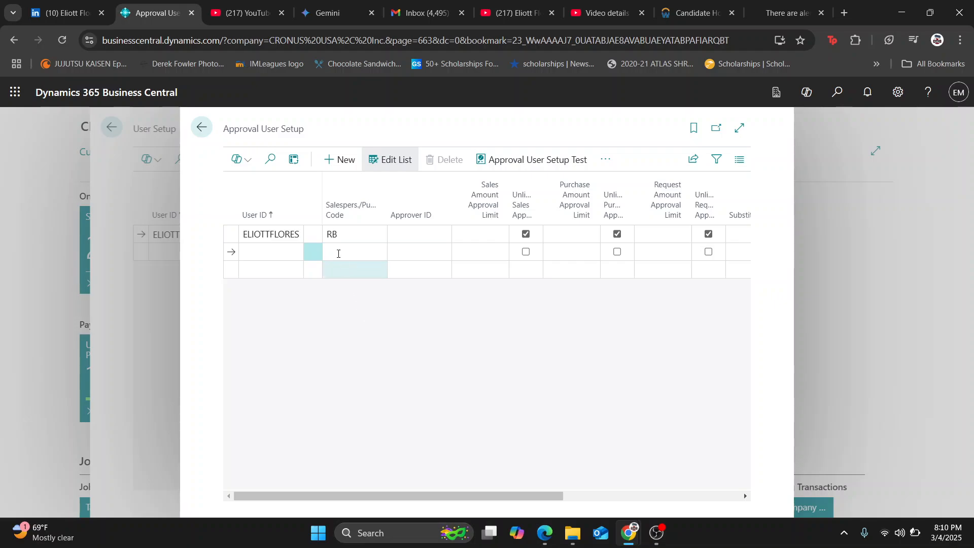
left_click(201, 128)
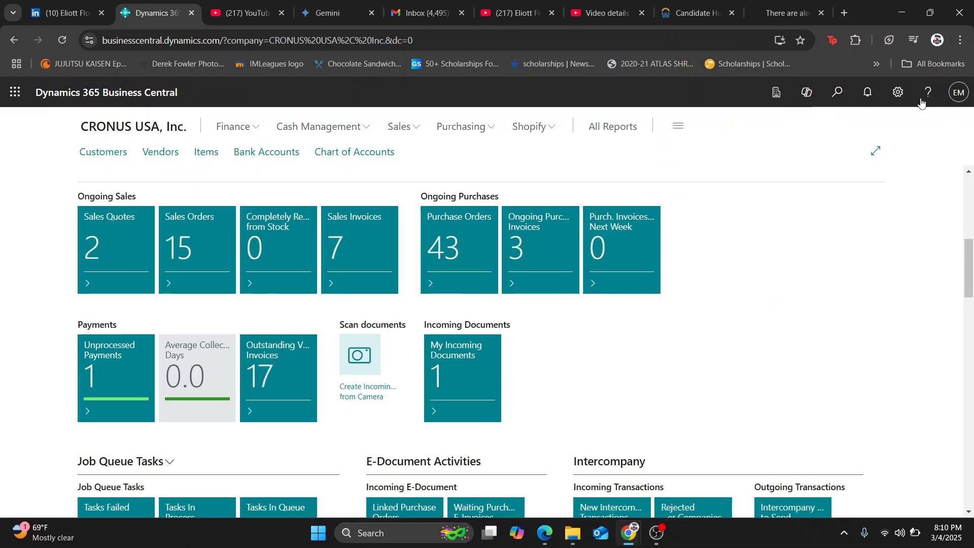
Search for "workflow", open the Purchase Invoice Workflow from the Workflows list and examine its approval steps and responses.
left_click(839, 93)
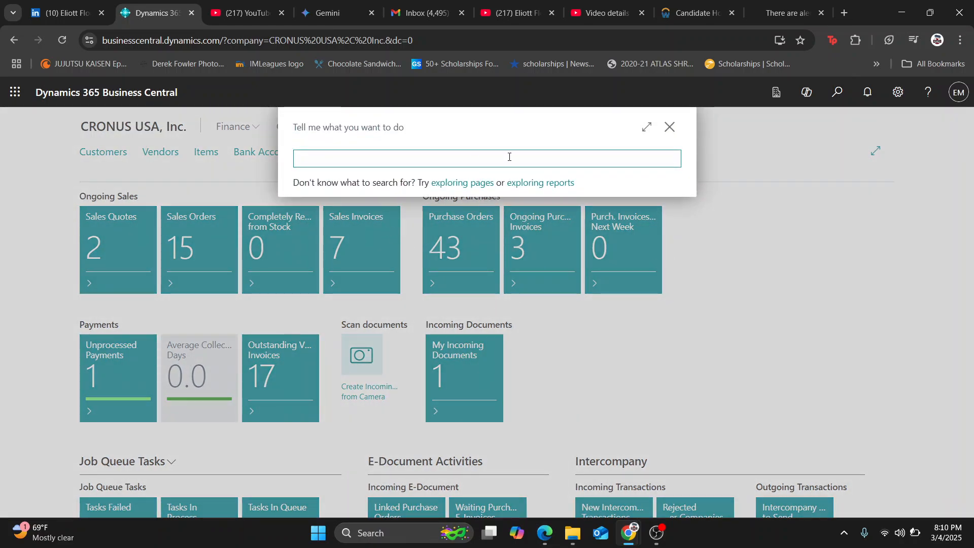
type("workflow")
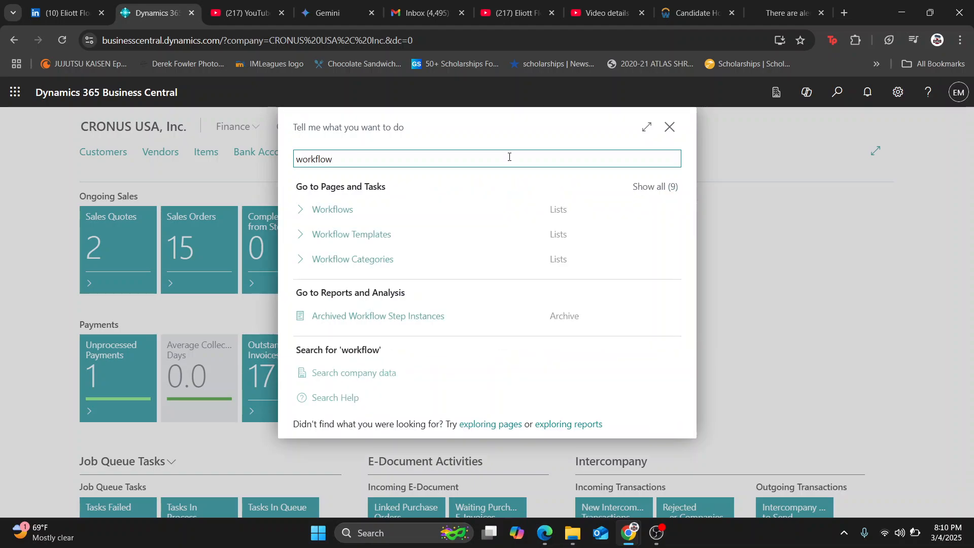
left_click(366, 212)
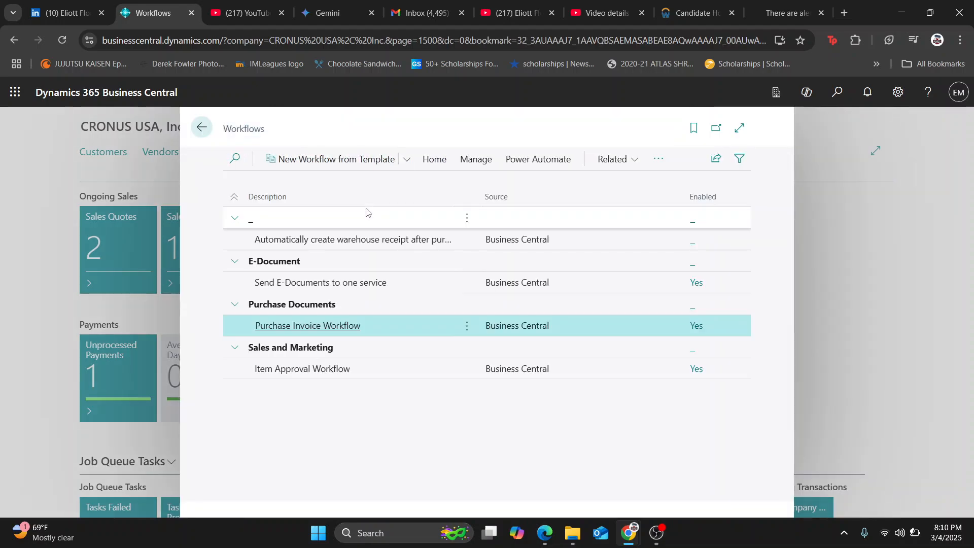
left_click(331, 332)
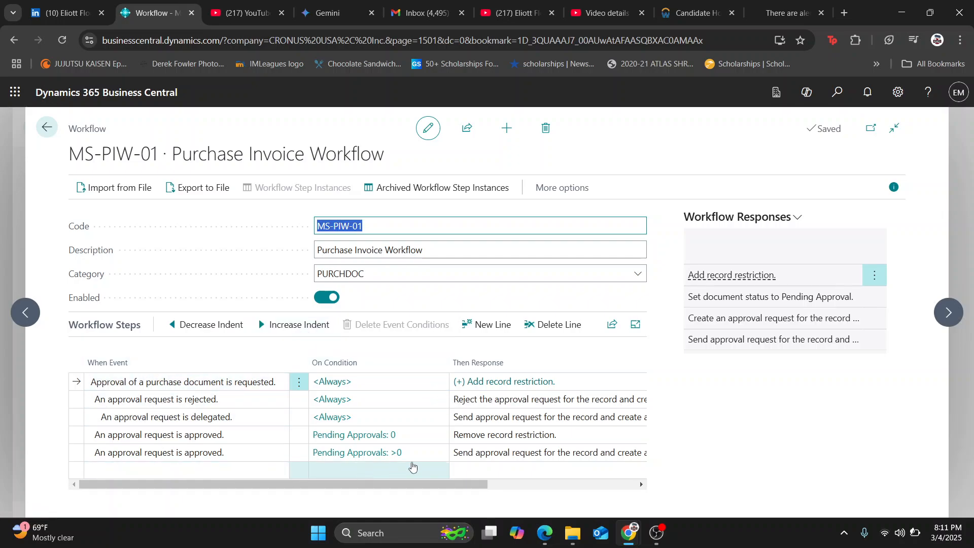
left_click(269, 456)
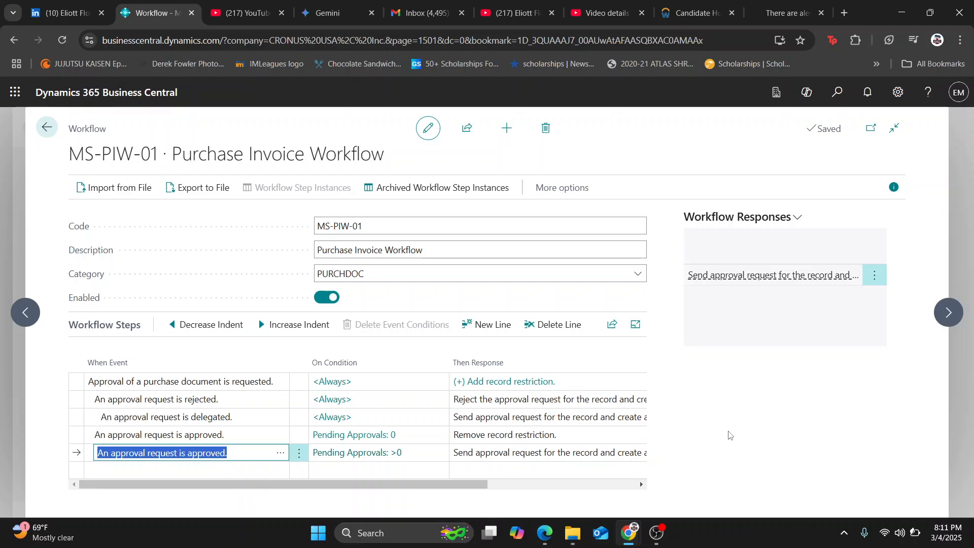
mouse_move(656, 546)
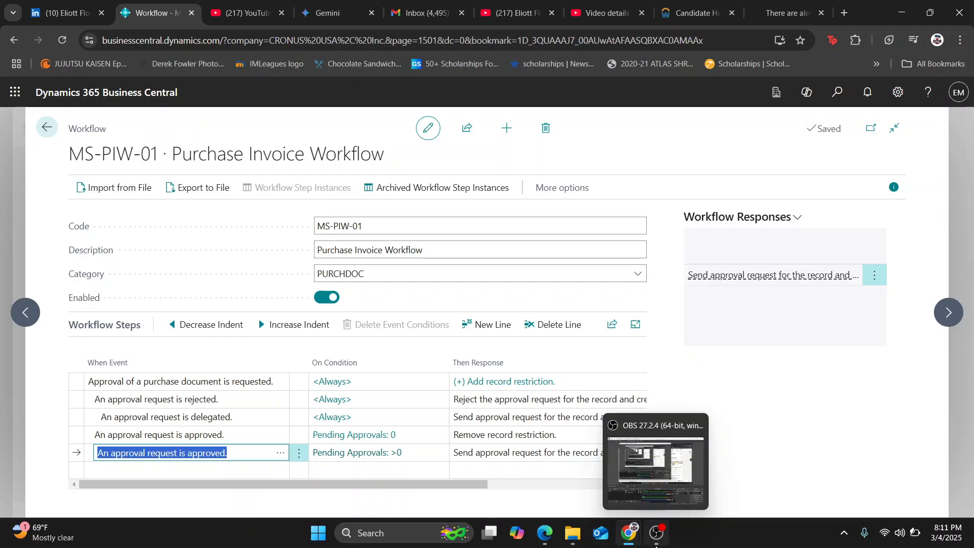